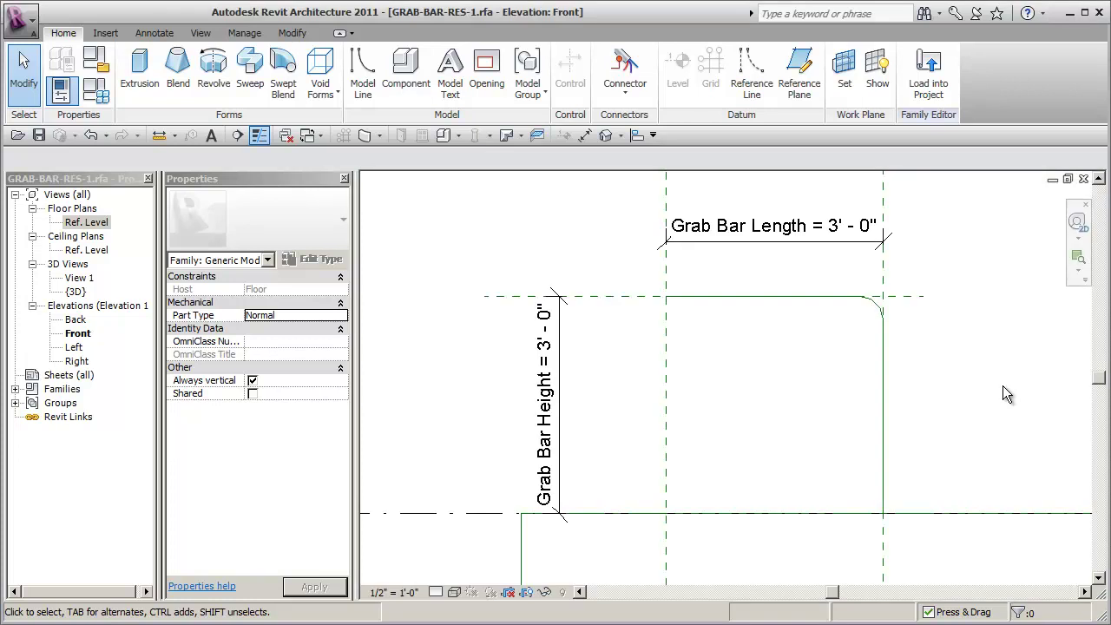
- Switch to the default 3D view and frame the bent grab-bar path
click(606, 135)
shift+middle_drag(737, 391, 709, 368)
scroll(708, 368, up, 2)
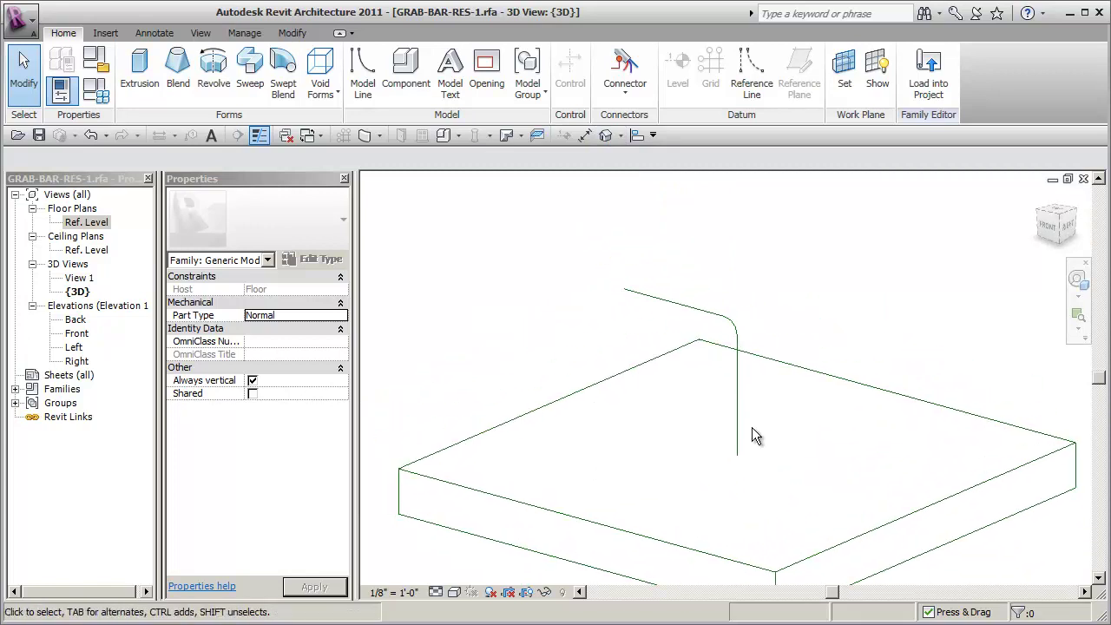
scroll(753, 439, up, 1)
middle_drag(753, 438, 837, 450)
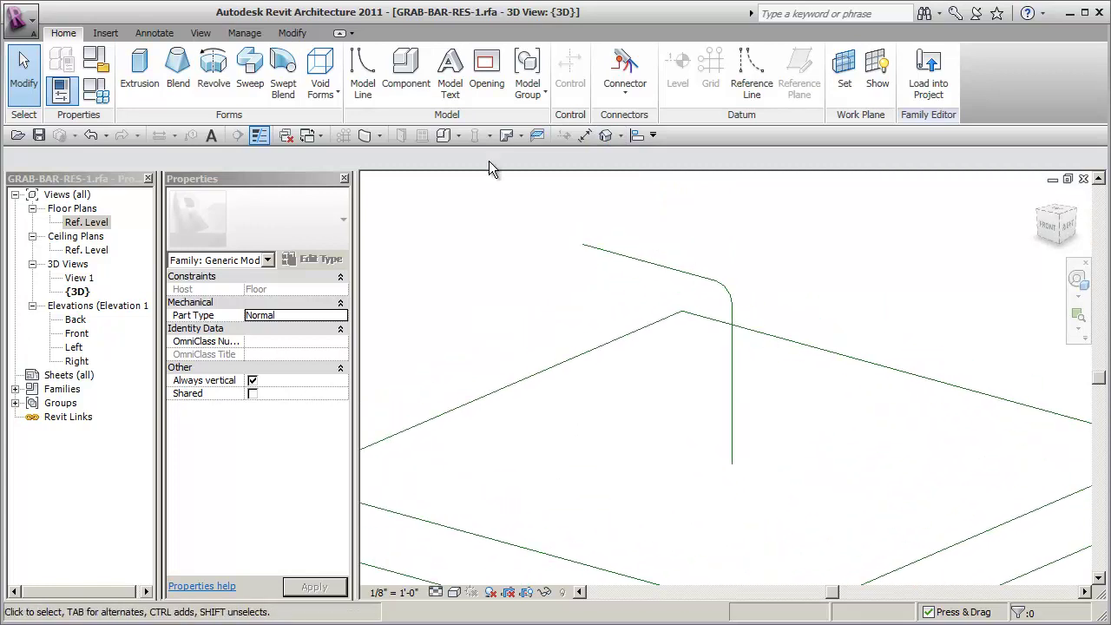
- Try a Swept Blend, cancel it, and return to the Home form tools
click(284, 72)
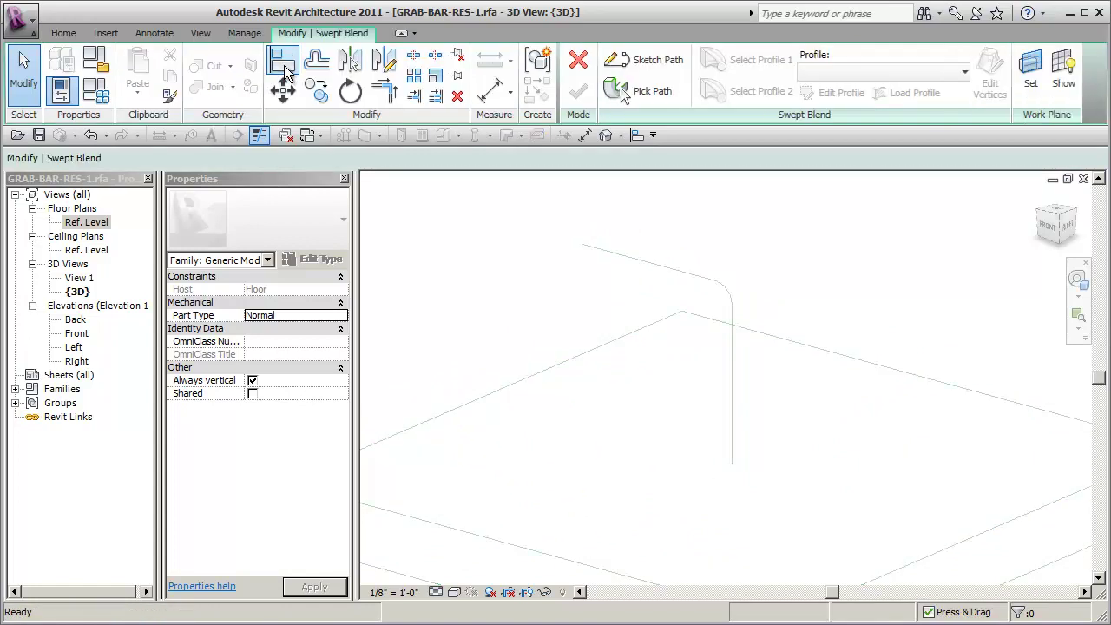
click(578, 60)
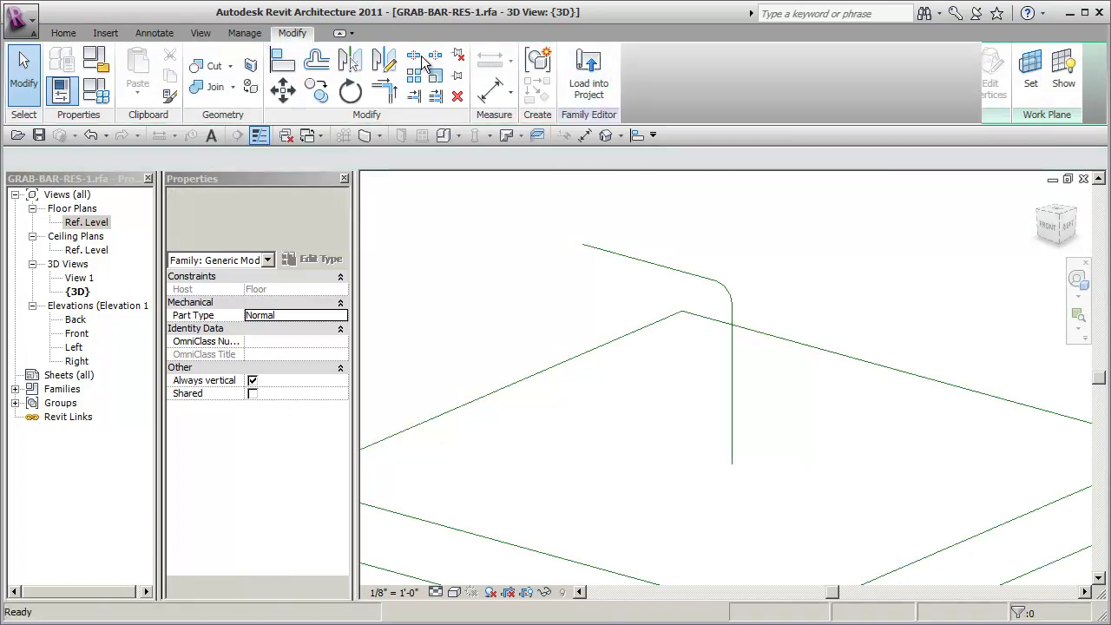
click(65, 33)
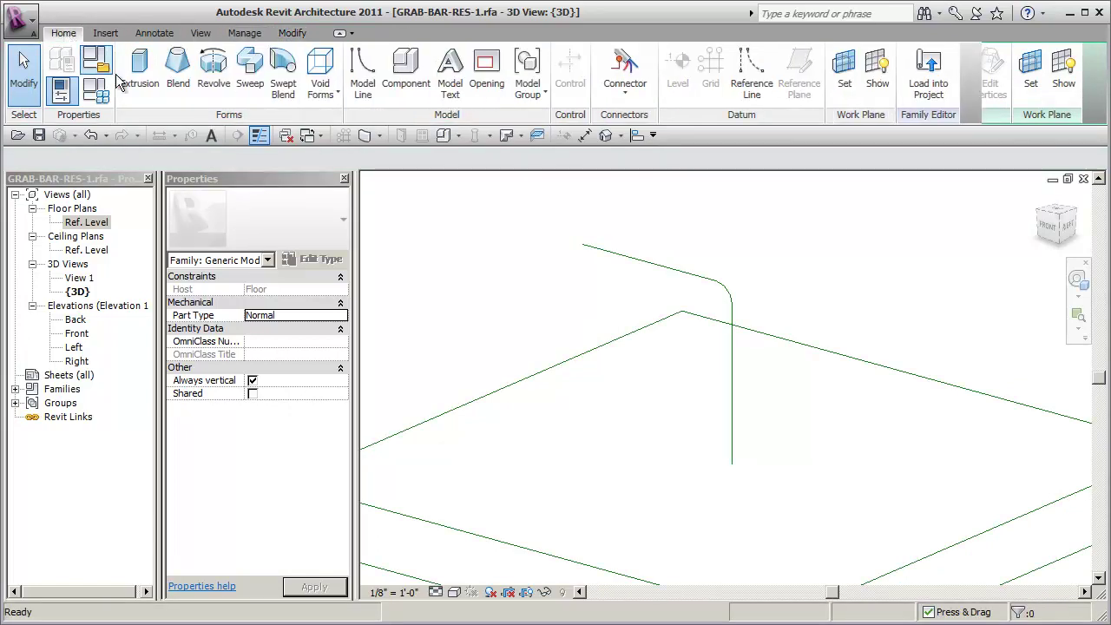
- Start a sweep and pick the vertical and upper horizontal lines as its path
click(251, 71)
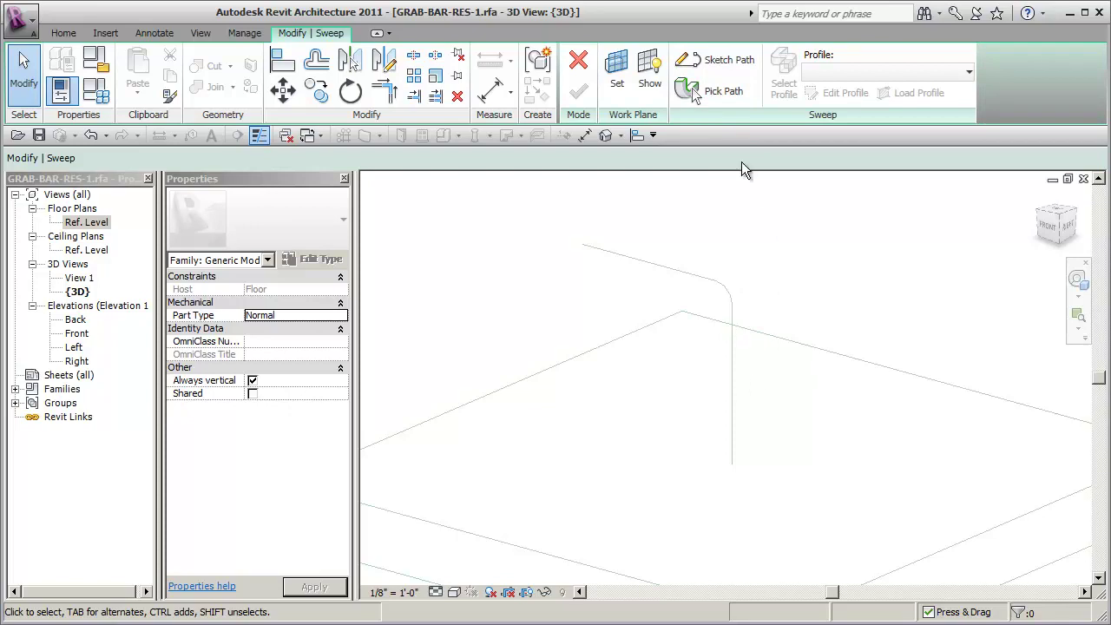
click(701, 92)
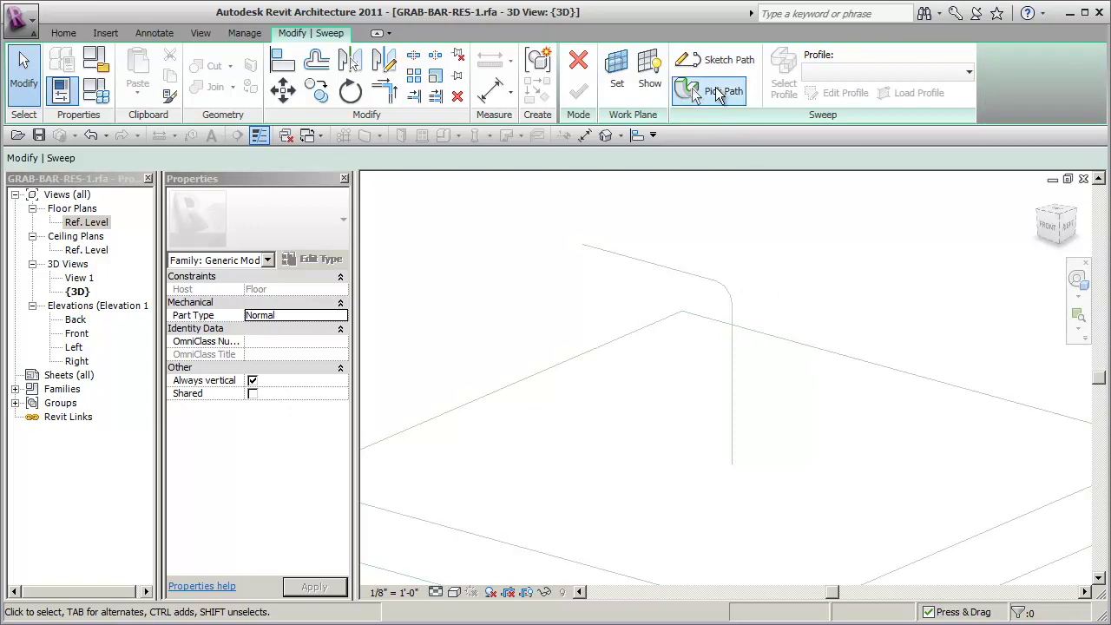
click(735, 387)
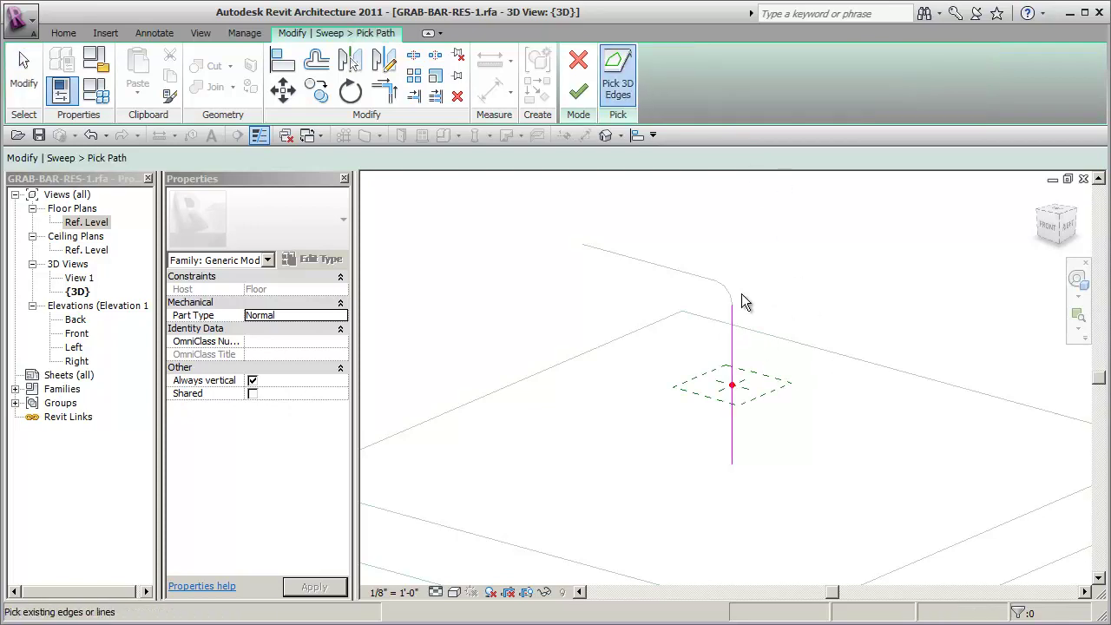
click(683, 270)
- End path picking and drag the profile plane to the top segment, then back to the base
key(Escape)
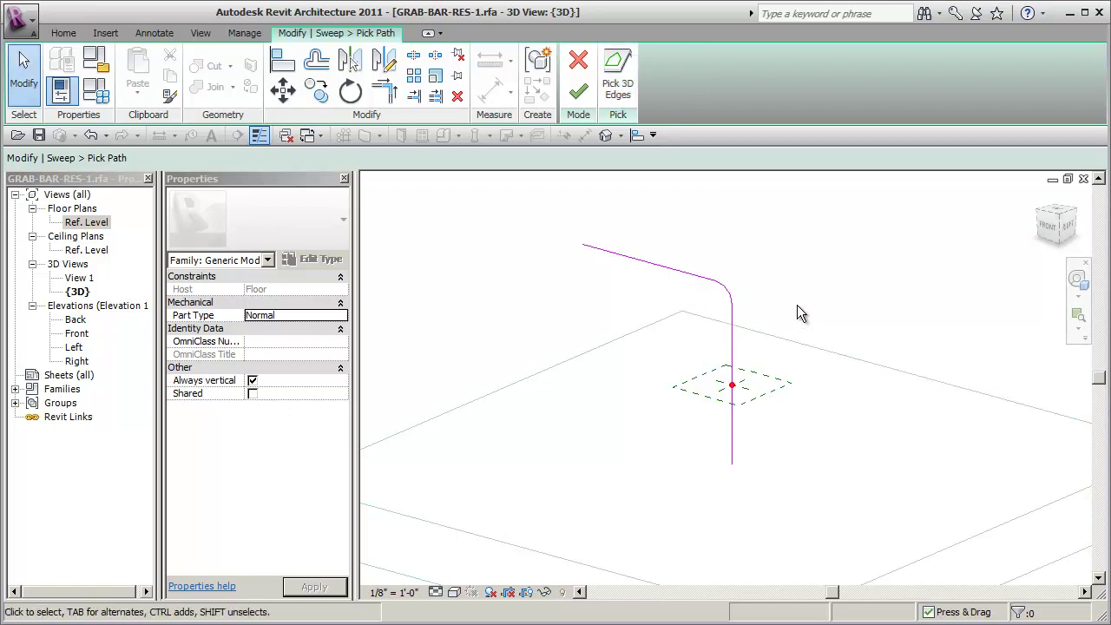
click(774, 393)
drag(755, 345, 672, 251)
click(860, 254)
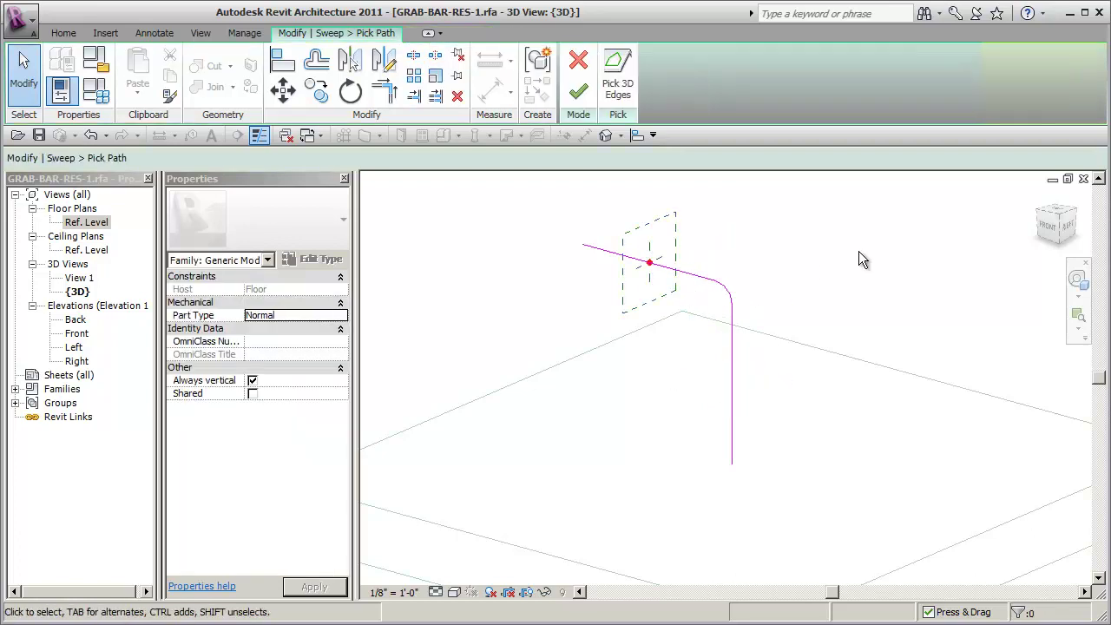
click(677, 236)
ctrl+drag(677, 236, 749, 461)
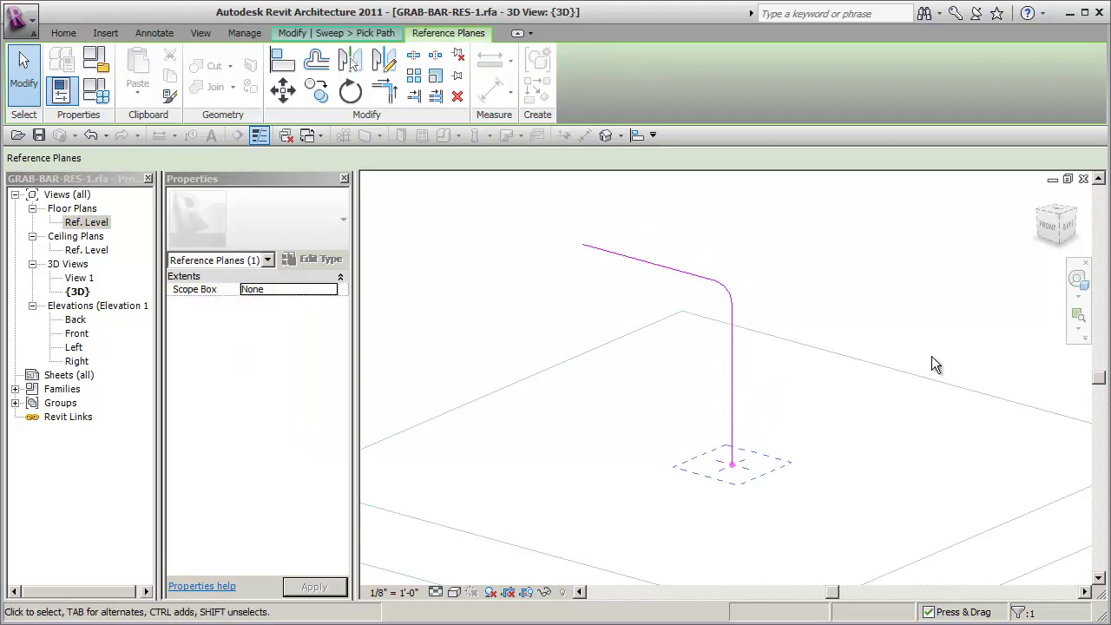
click(914, 299)
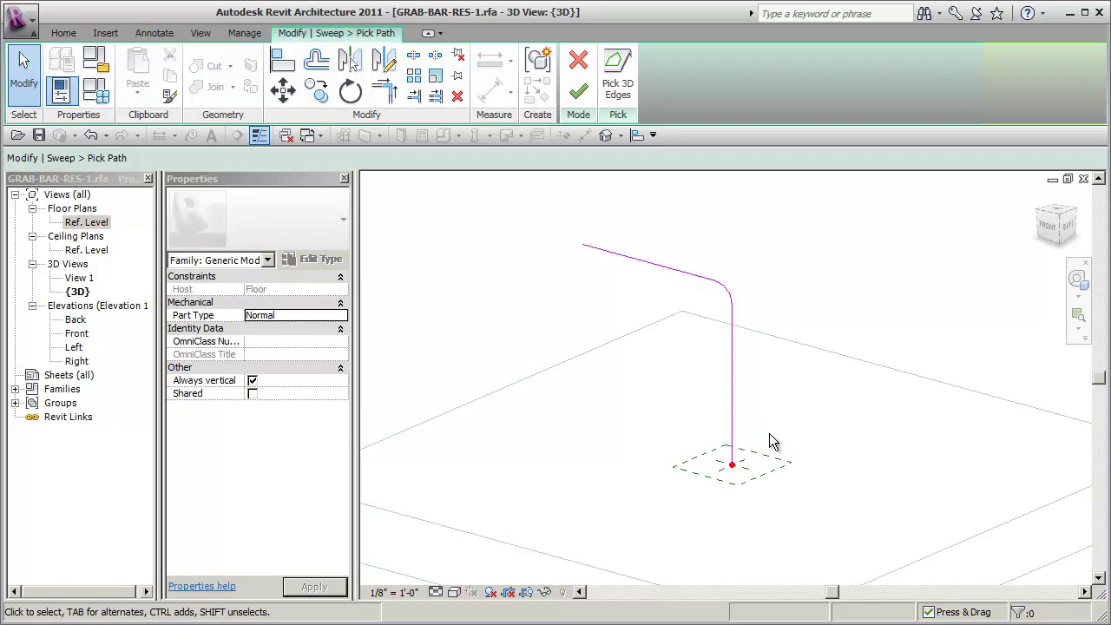
- Orbit around the path and drag the profile plane up onto the horizontal top segment
shift+middle_drag(804, 300, 651, 272)
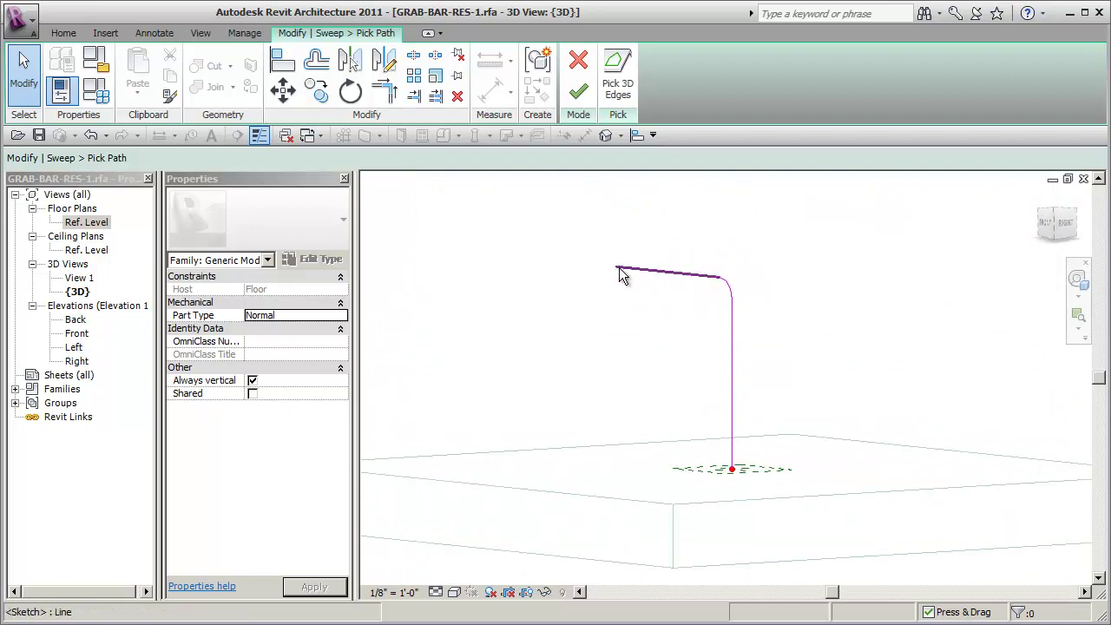
shift+middle_drag(794, 374, 788, 461)
drag(779, 467, 658, 274)
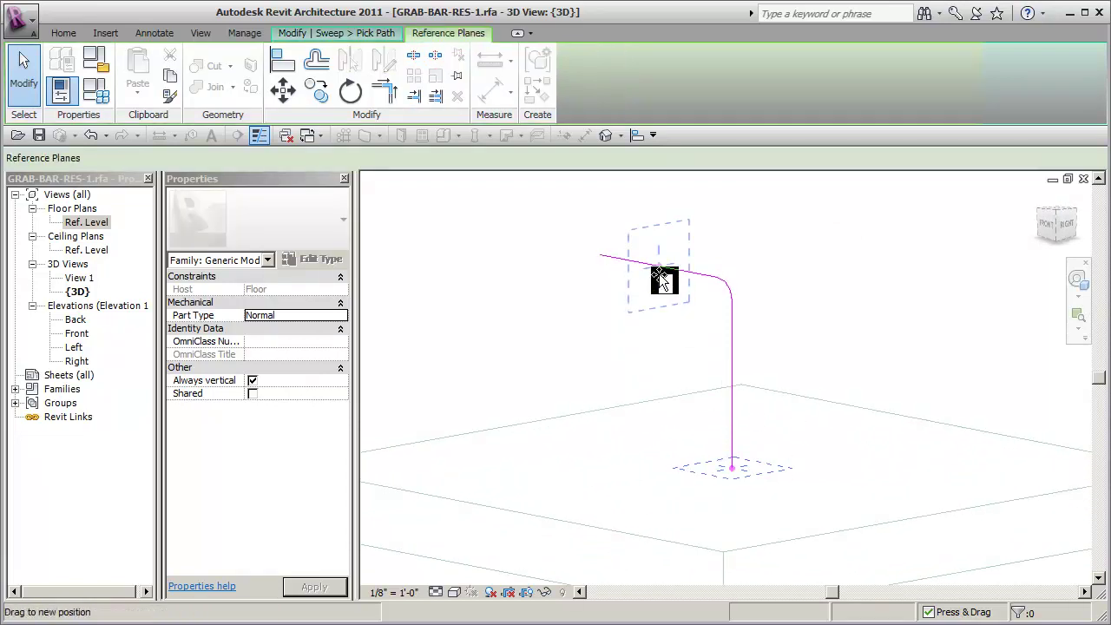
shift+middle_drag(602, 260, 739, 310)
- From the Right view, drag the profile plane down to the path's bottom end
click(1054, 223)
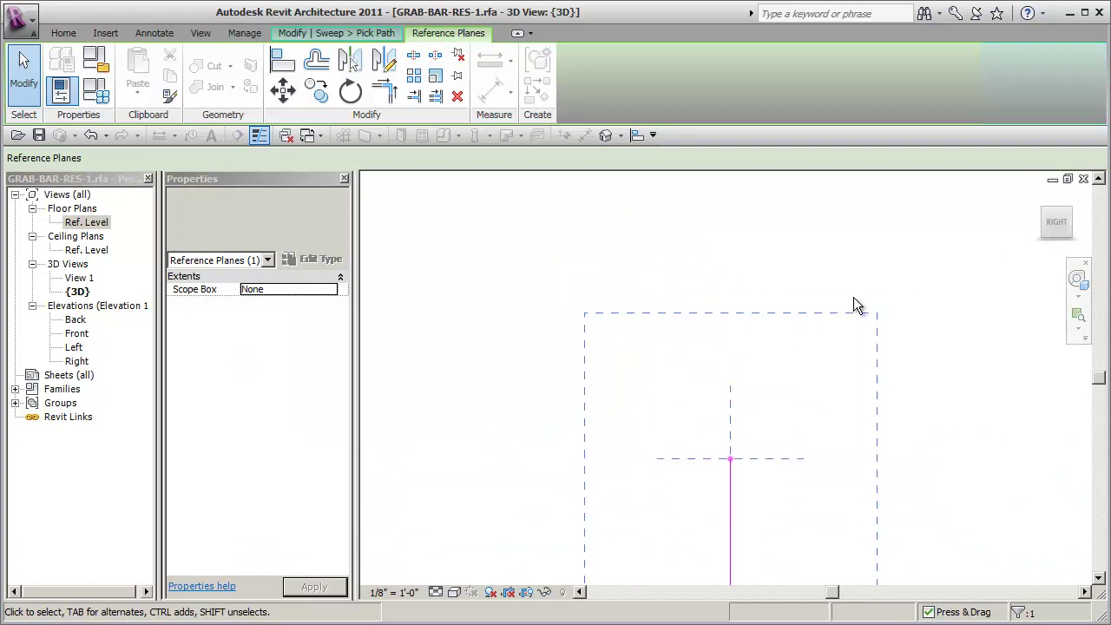
scroll(937, 372, down, 3)
middle_drag(935, 372, 670, 275)
drag(719, 400, 739, 454)
- Check the plane from Front and Top, deselect it, and return to the home 3D view
click(1050, 226)
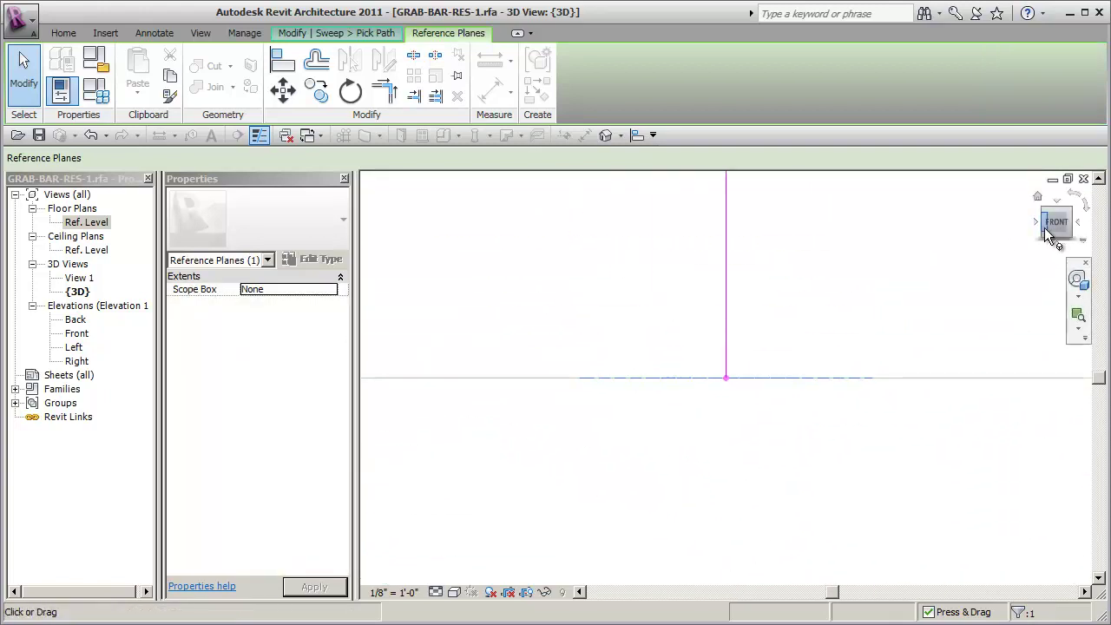
click(1058, 209)
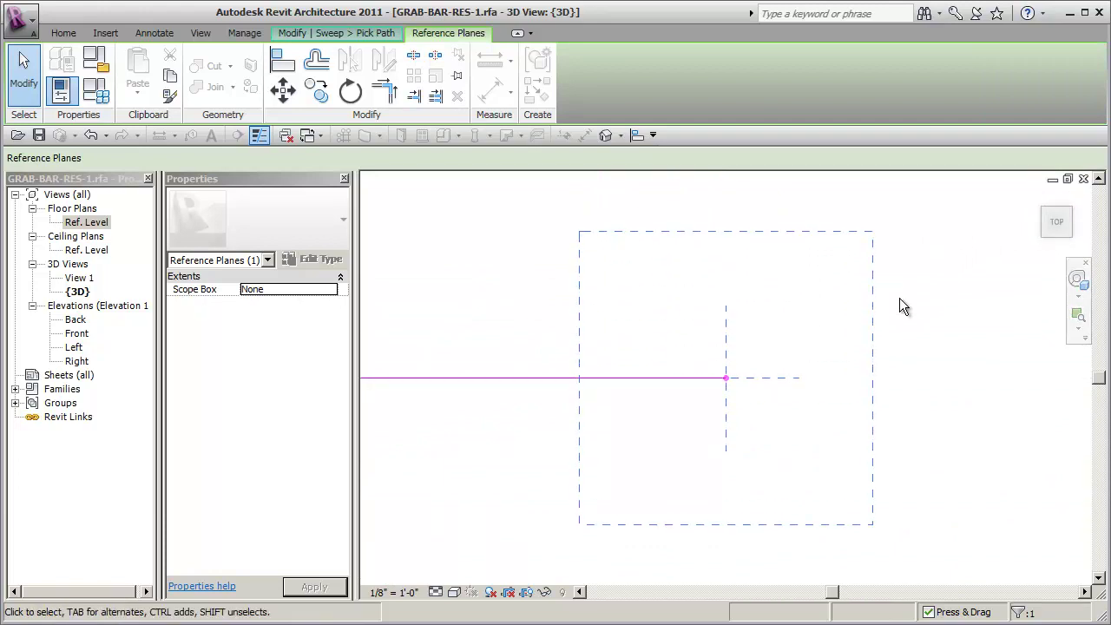
scroll(788, 347, down, 2)
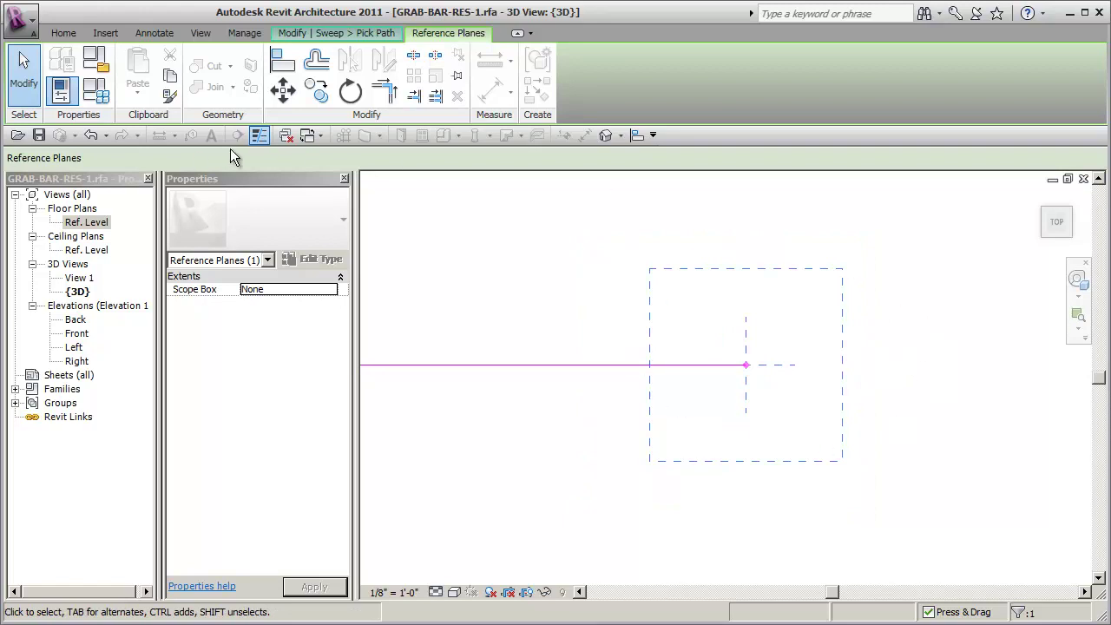
key(Escape)
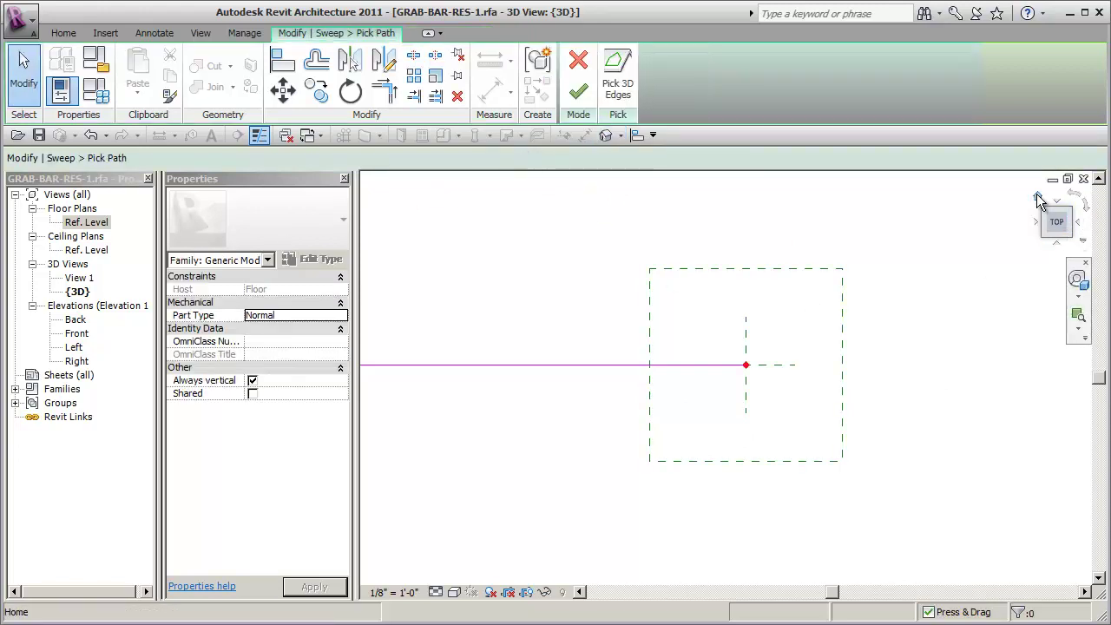
click(1037, 197)
scroll(732, 414, up, 3)
mouse_move(816, 435)
middle_down()
mouse_move(821, 402)
mouse_move(845, 444)
middle_up()
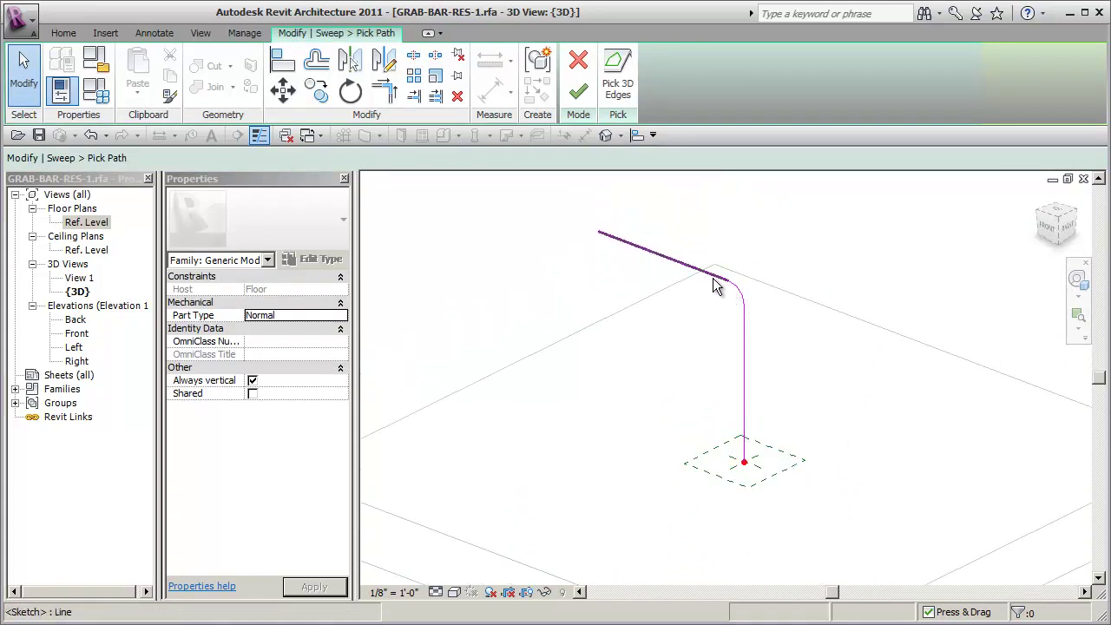
- Finish the sweep path and open the sweep profile for editing
click(579, 94)
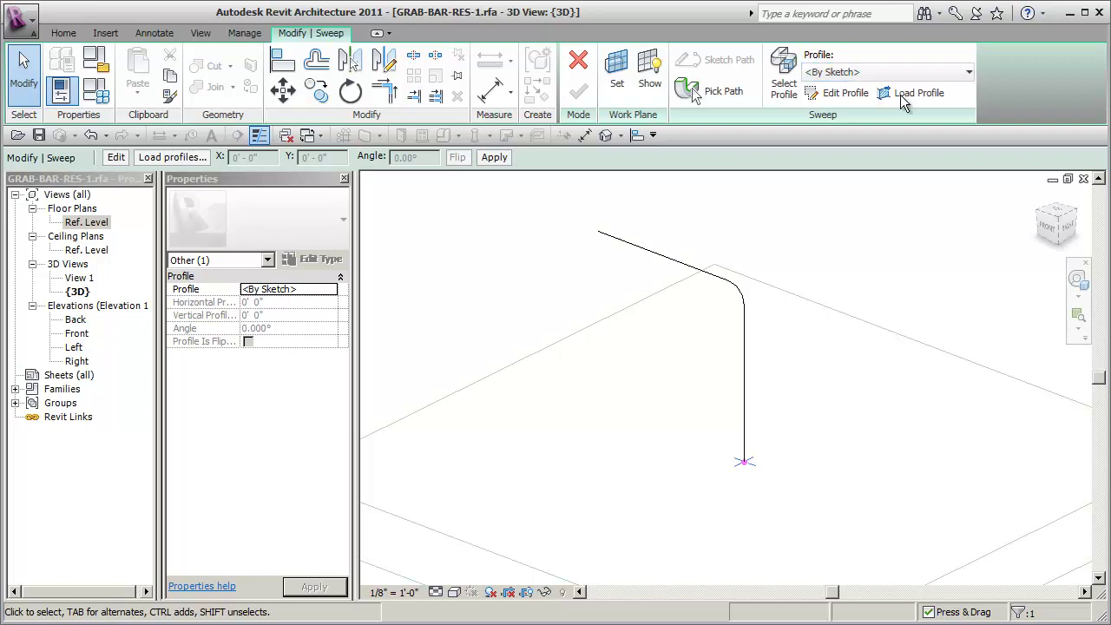
click(836, 94)
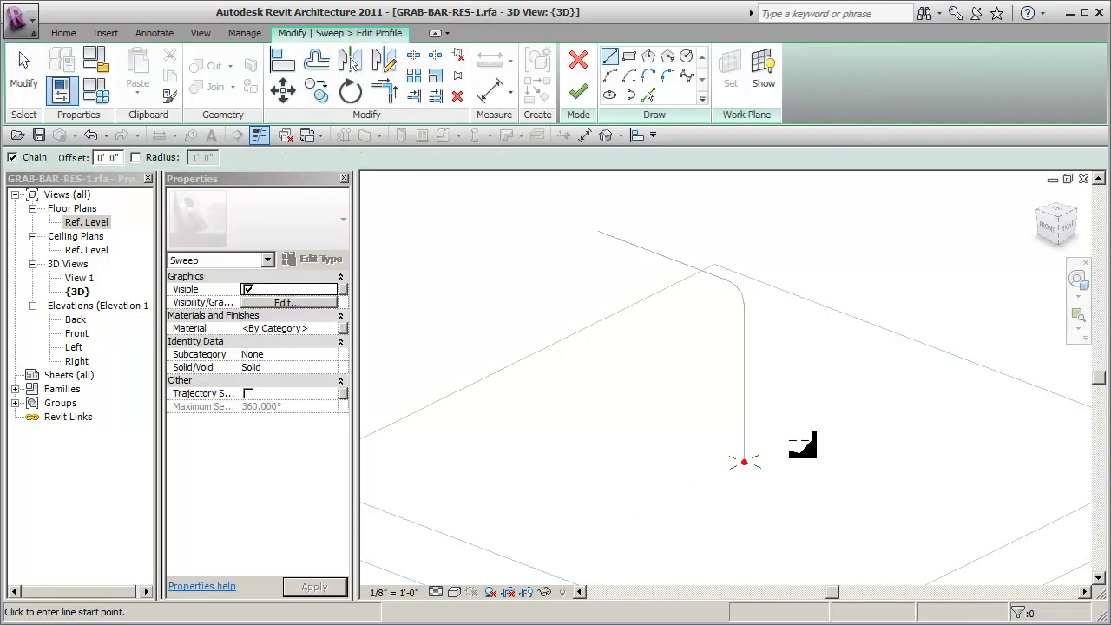
mouse_move(799, 447)
shift+middle_down()
mouse_move(826, 488)
mouse_move(848, 494)
shift+middle_up()
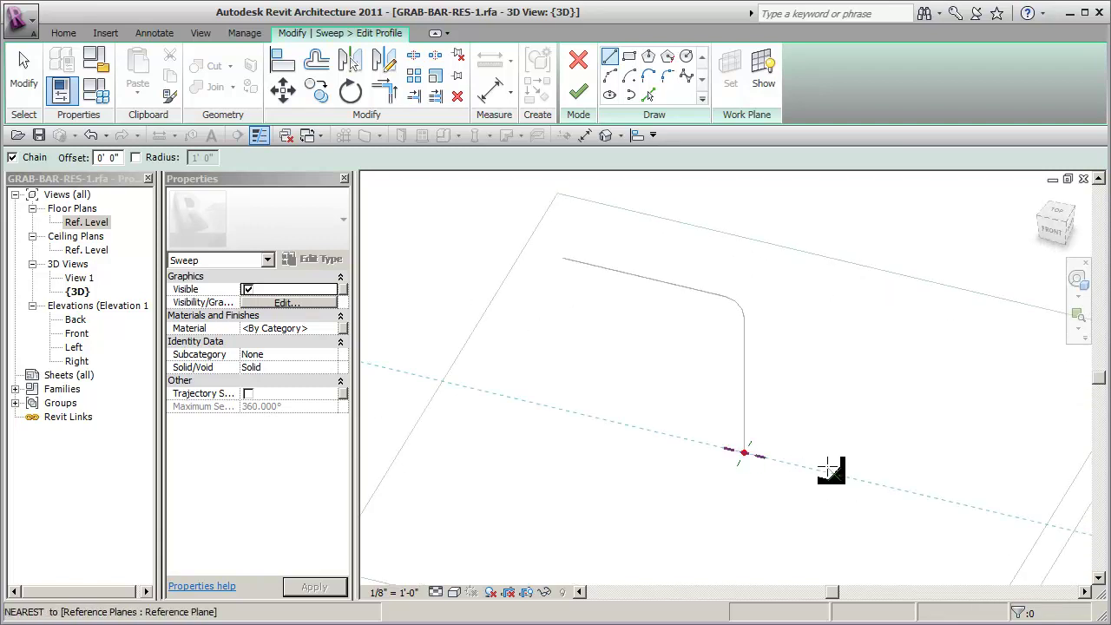
- In the Ref. Level plan, sketch a hexagon centred on the reference-plane intersection
double_click(87, 222)
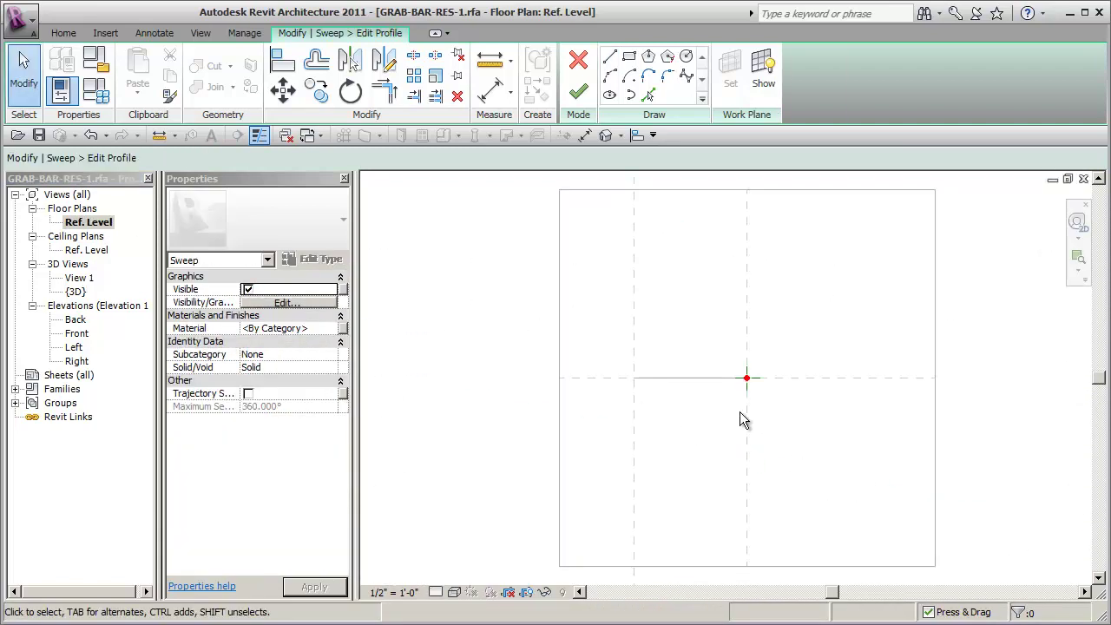
scroll(760, 386, up, 3)
scroll(748, 381, up, 3)
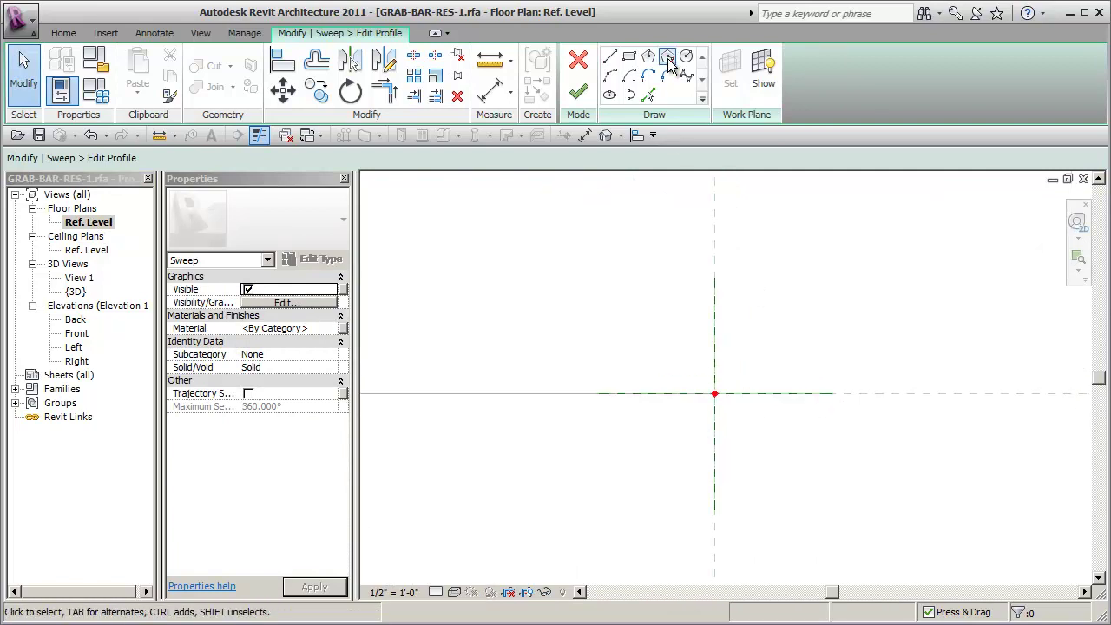
click(668, 57)
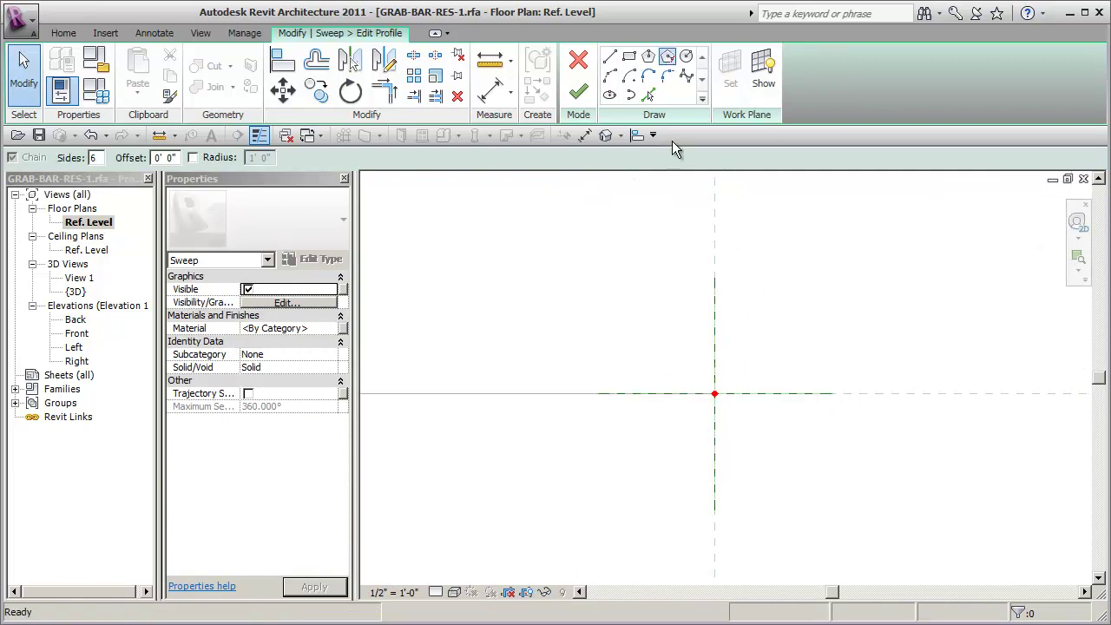
click(711, 393)
scroll(721, 379, up, 3)
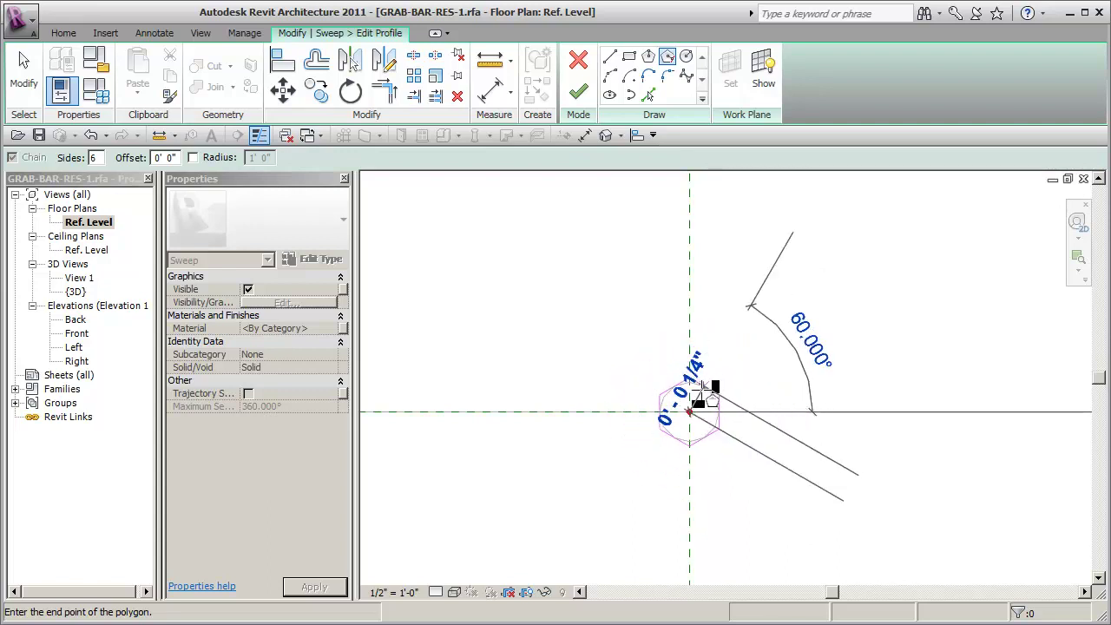
click(707, 391)
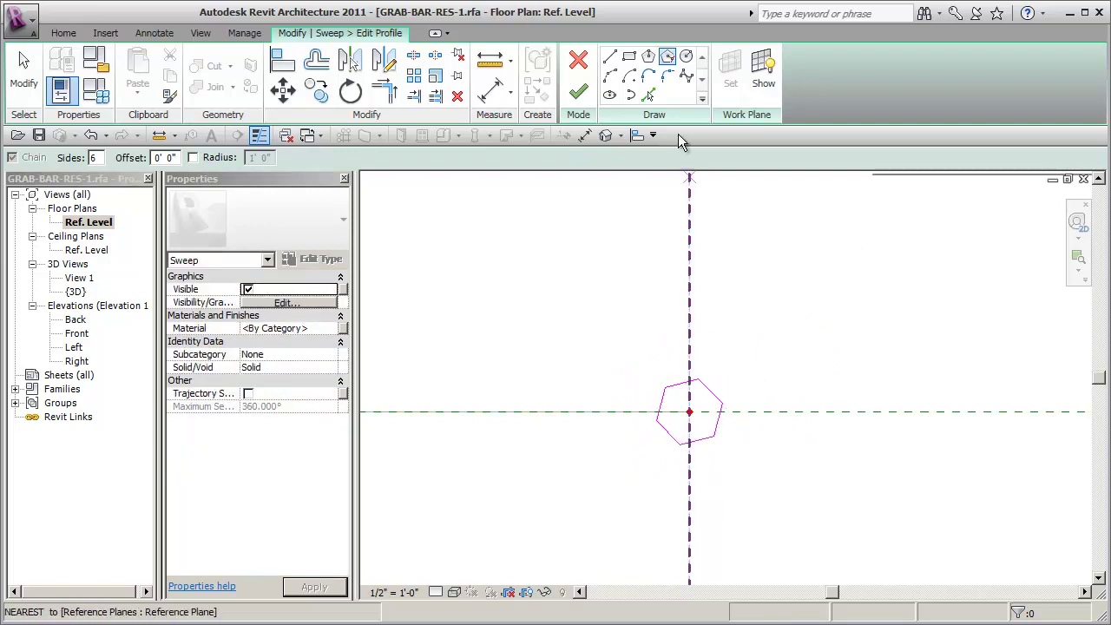
key(Escape)
- Delete the hexagon and start a circle centred on the reference-plane intersection
drag(623, 485, 760, 338)
key(Delete)
click(685, 57)
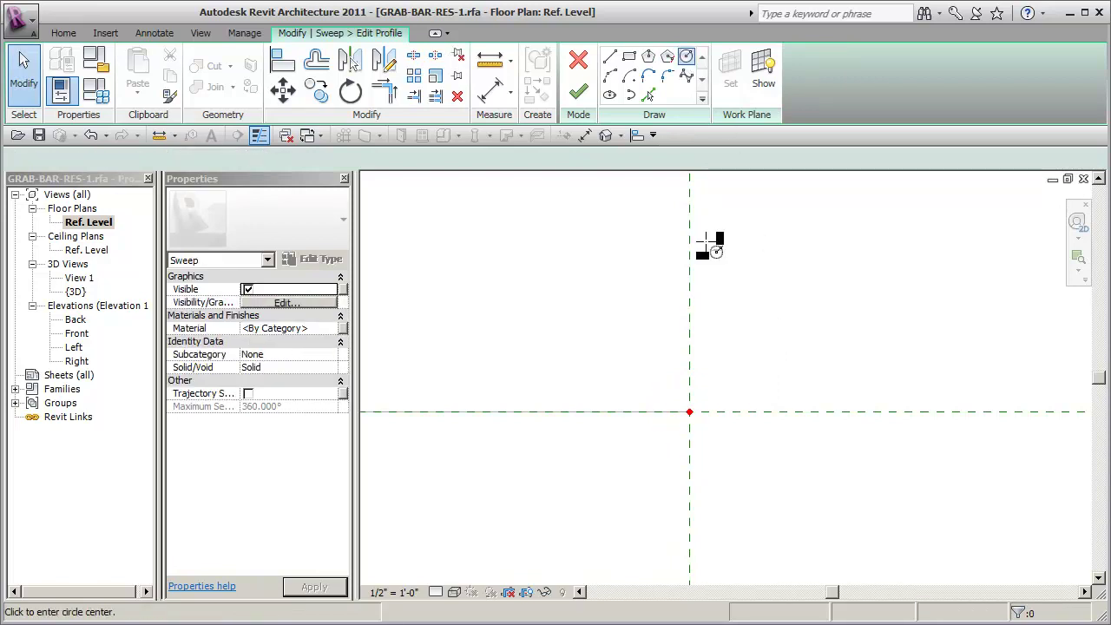
click(688, 412)
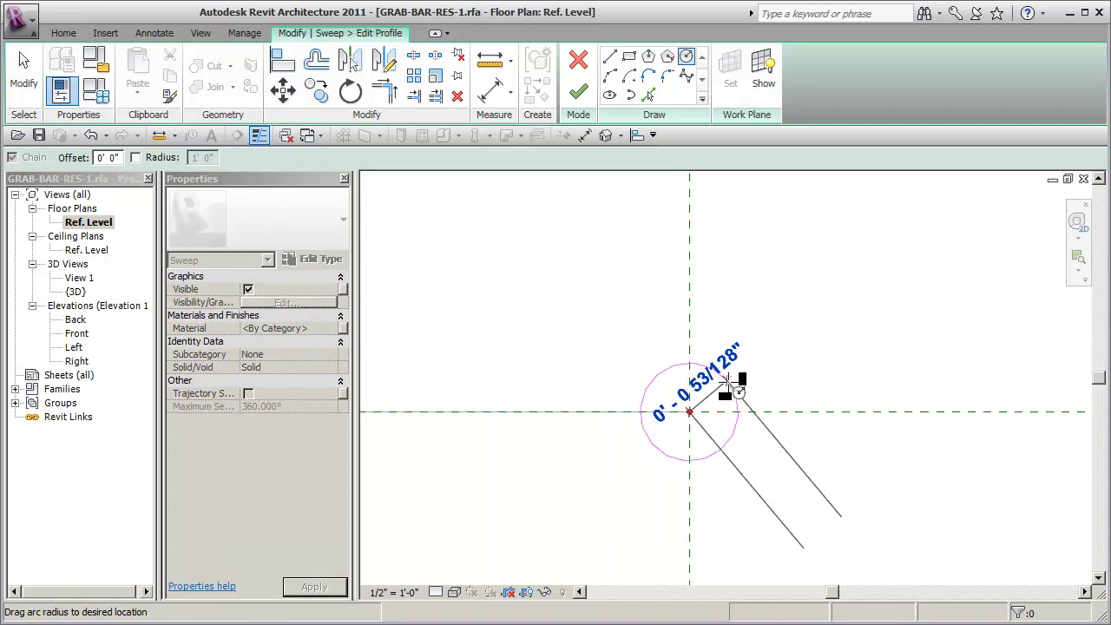
text(.75)
key(Return)
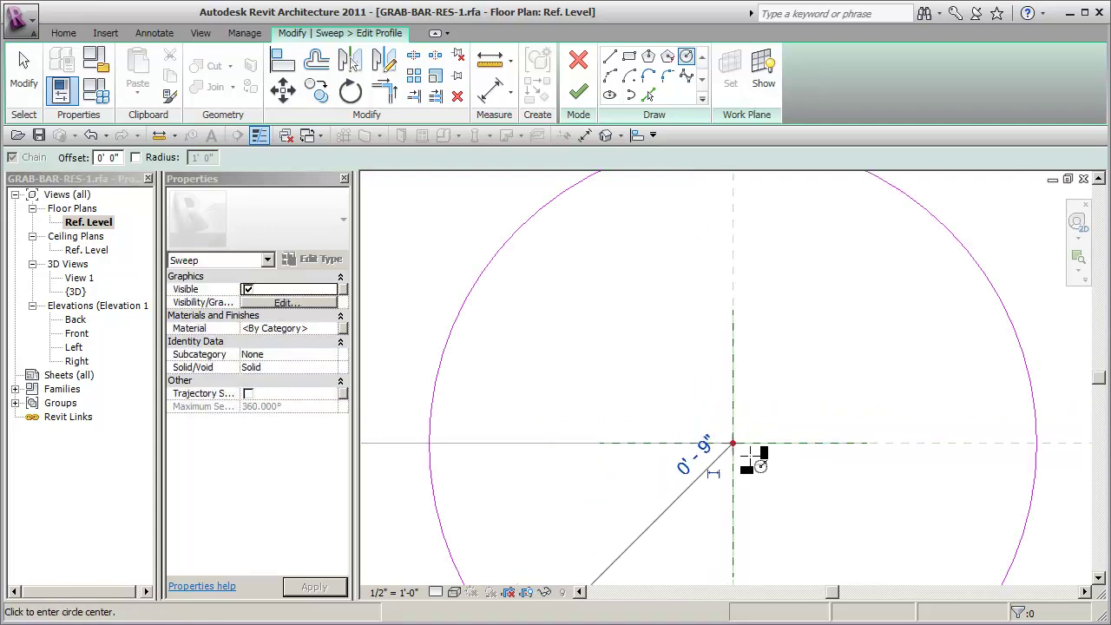
- Complete the profile circle at 0.75" radius and exit the circle tool
click(714, 447)
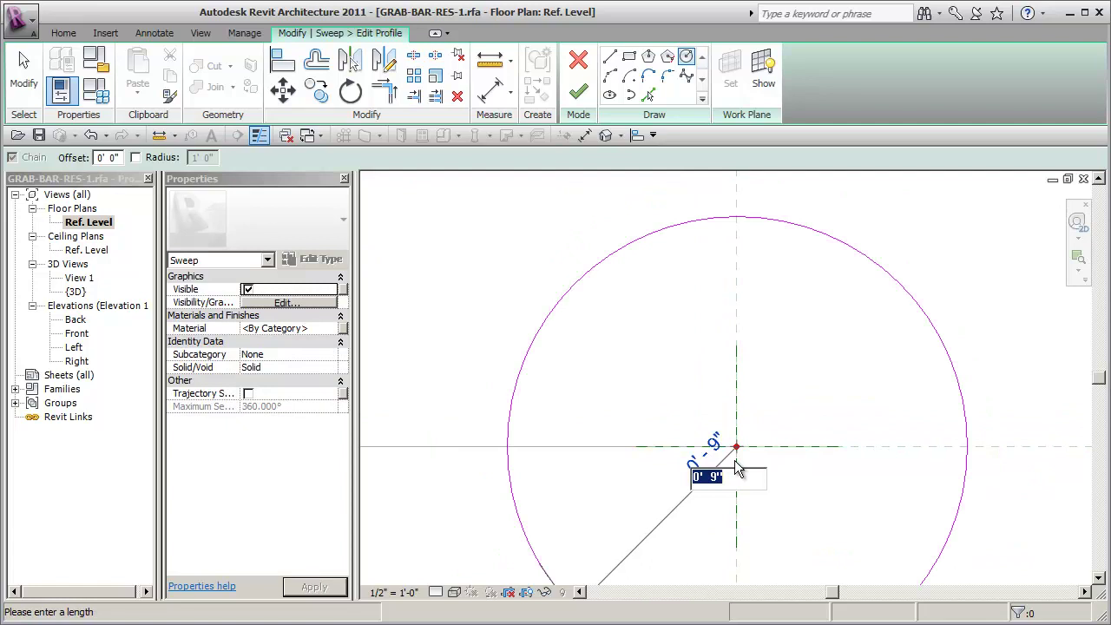
text(.75)
key(Return)
click(831, 523)
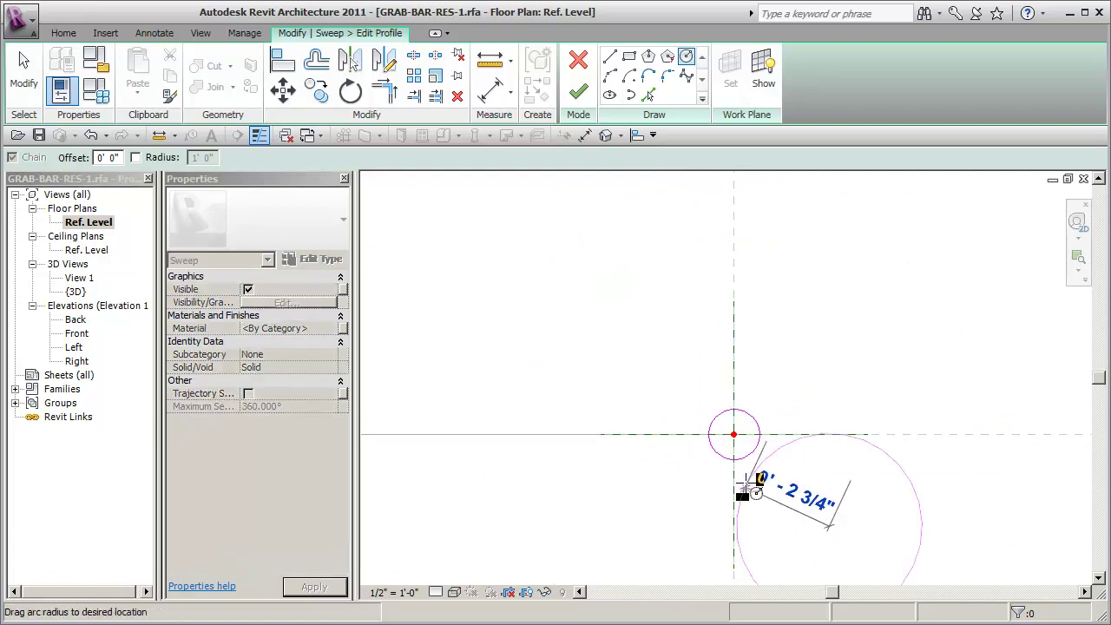
key(Escape)
key(Escape)
scroll(771, 470, up, 1)
middle_drag(771, 471, 719, 412)
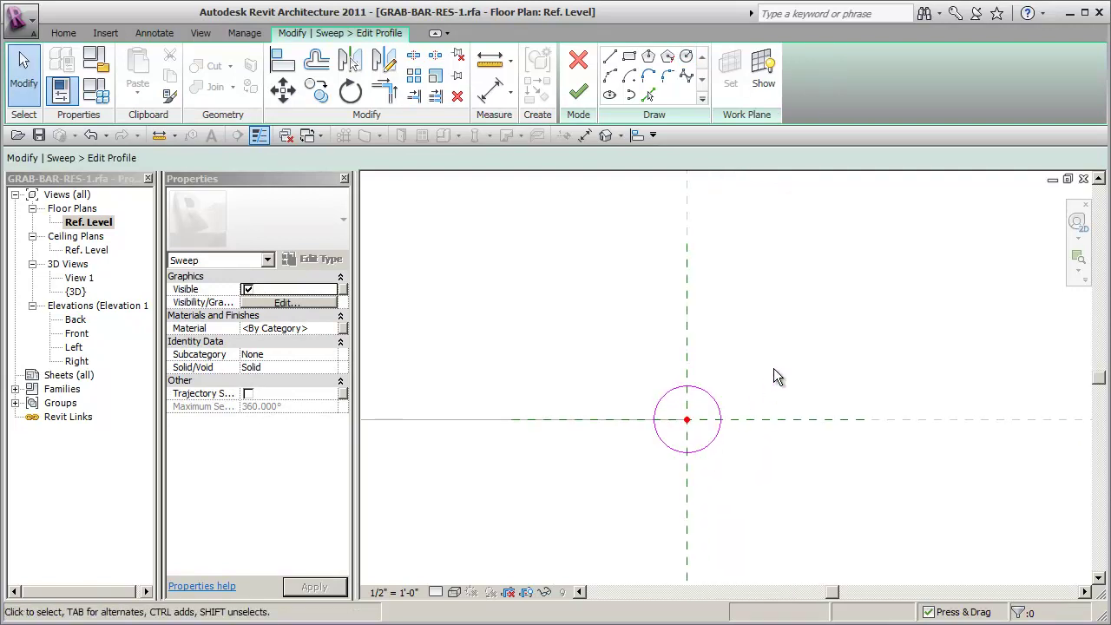
- Add a radial dimension to the profile circle, reading 0' - 0 3/4"
click(585, 135)
click(652, 74)
click(705, 388)
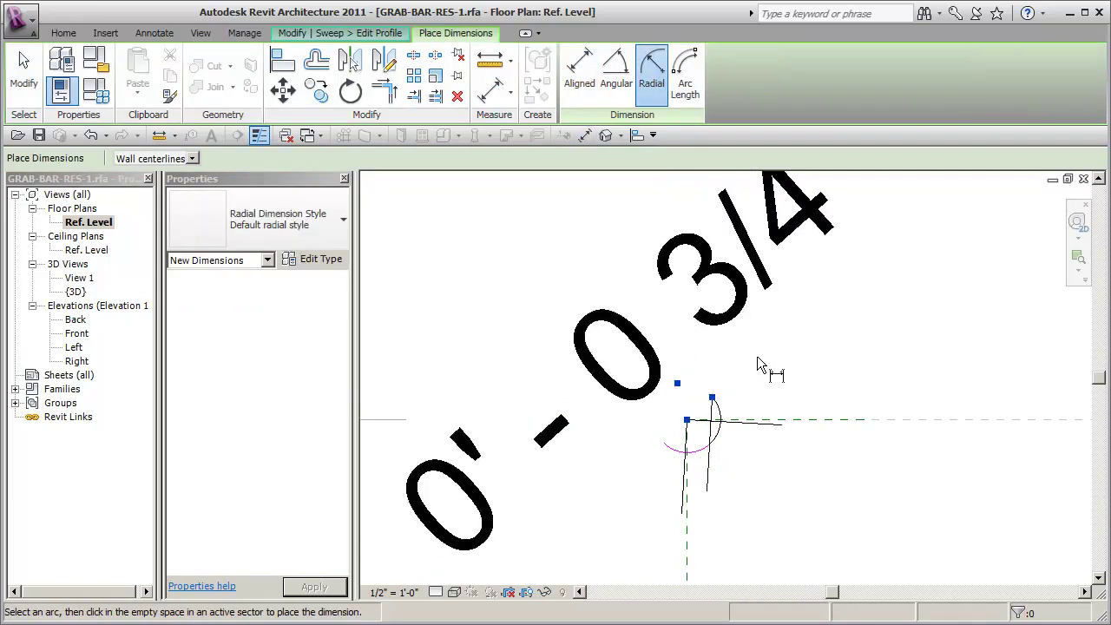
click(587, 556)
key(Escape)
- Set the plan view scale to 3" = 1'-0"
click(394, 592)
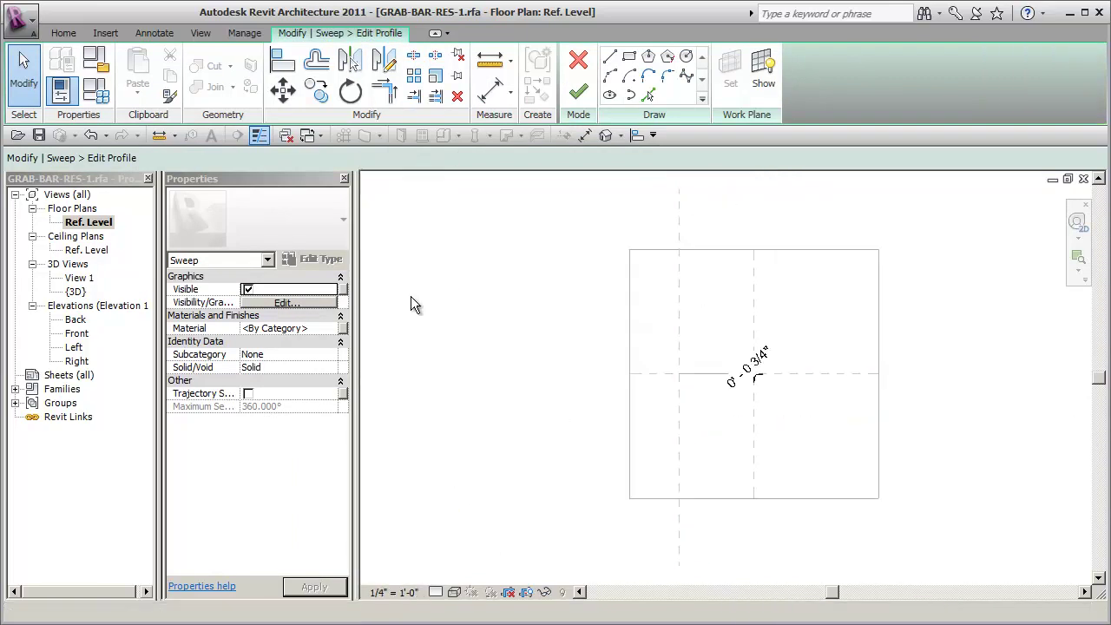
scroll(766, 371, up, 4)
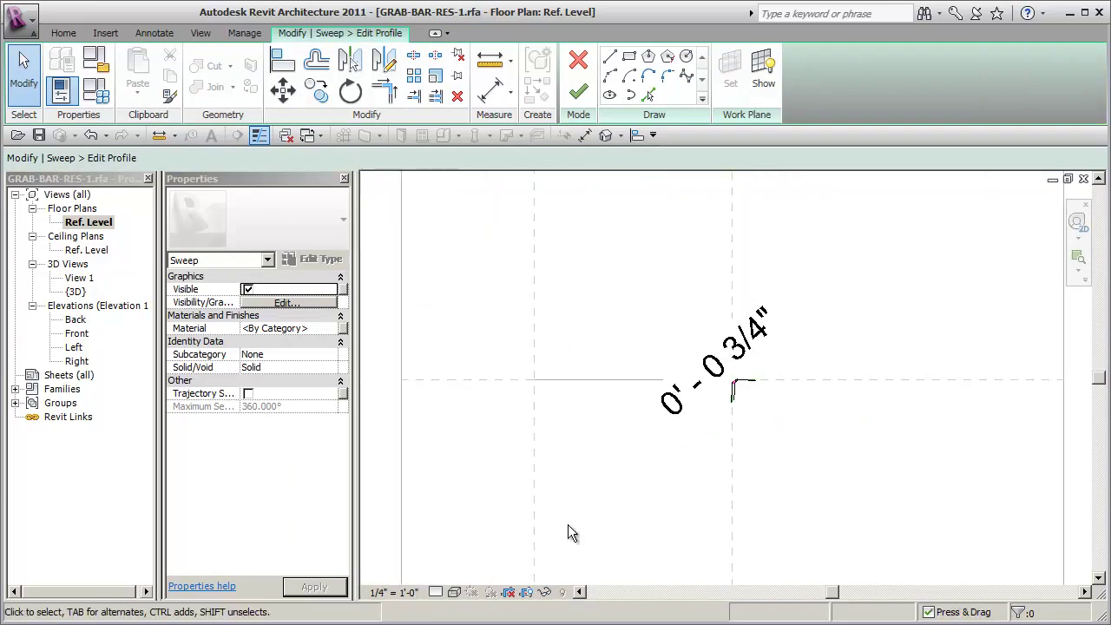
click(395, 592)
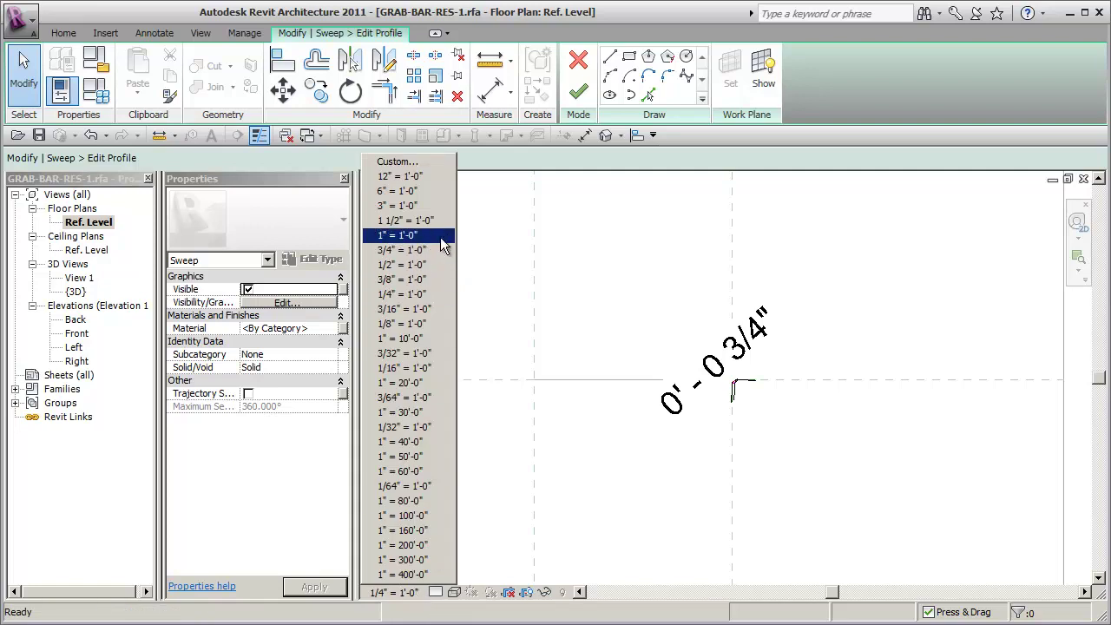
click(427, 206)
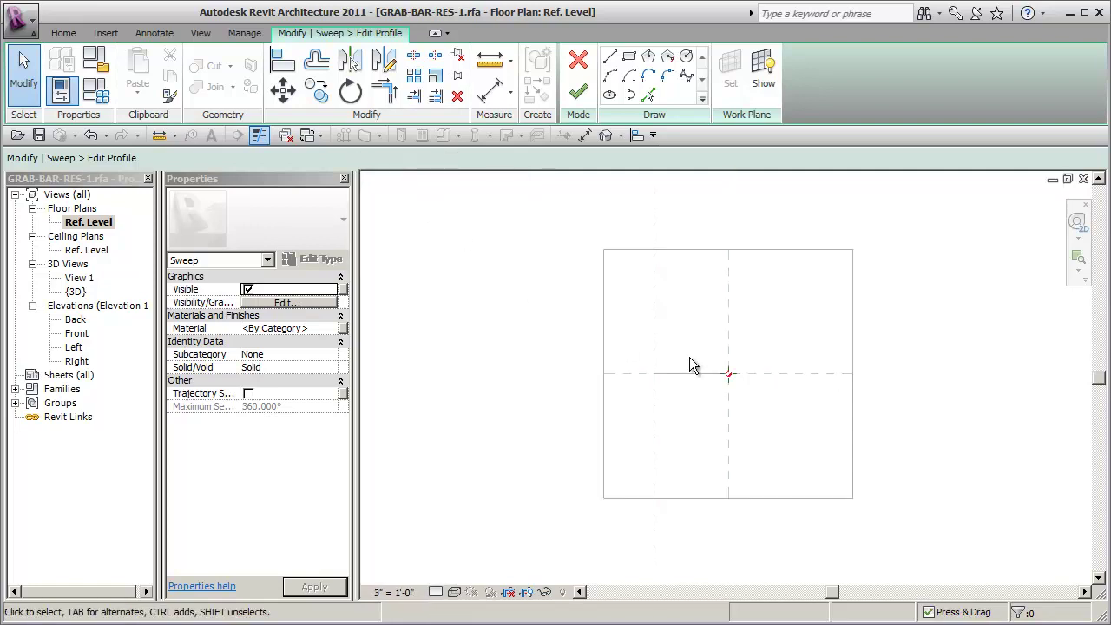
middle_drag(747, 425, 758, 455)
- Label the radius dimension with a new instance parameter named 'Grab Bar Diameter'
click(699, 323)
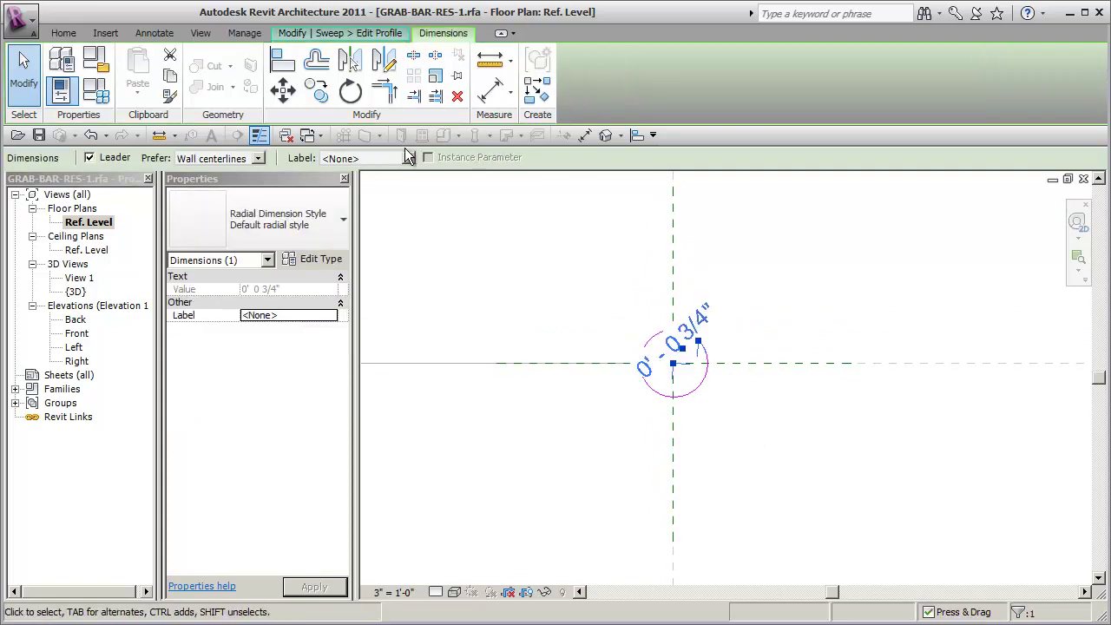
click(406, 157)
click(386, 187)
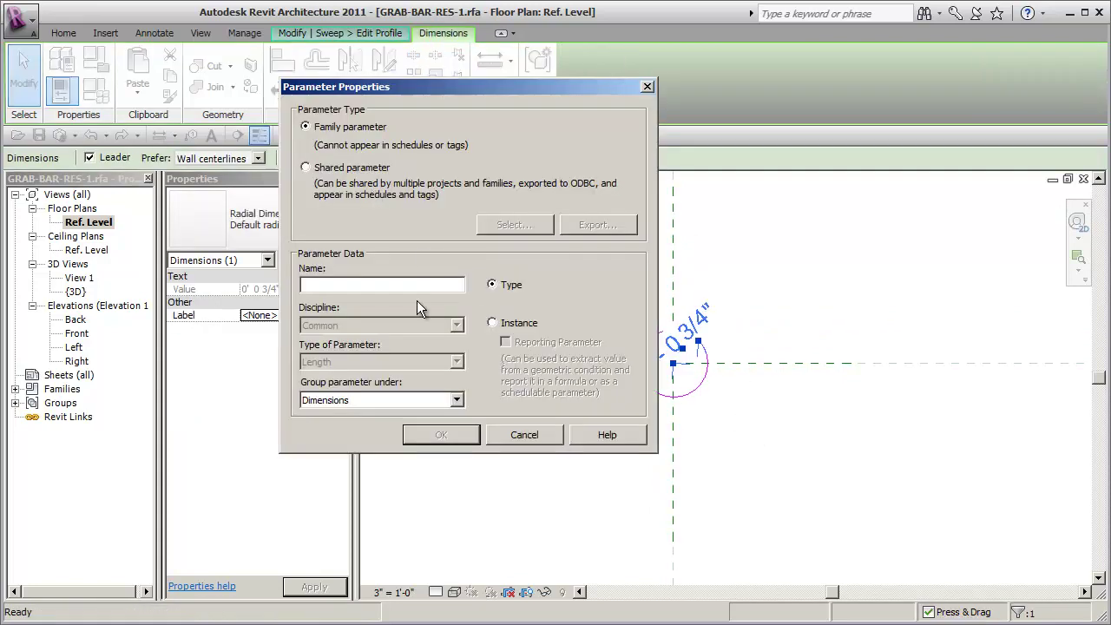
text(Grab Bar Diameter)
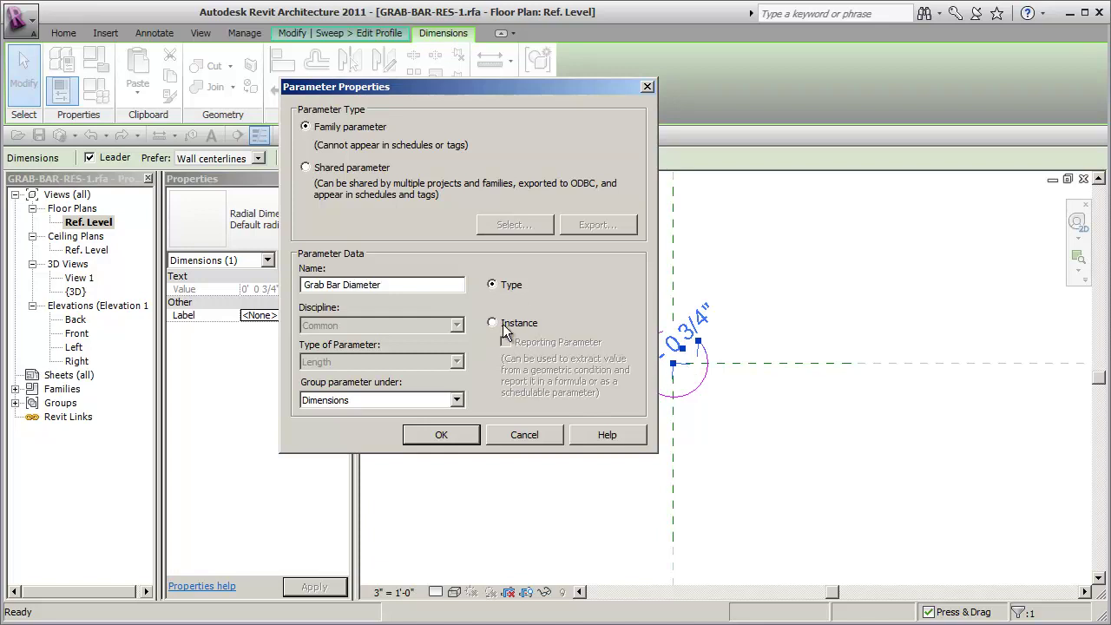
click(492, 323)
click(448, 437)
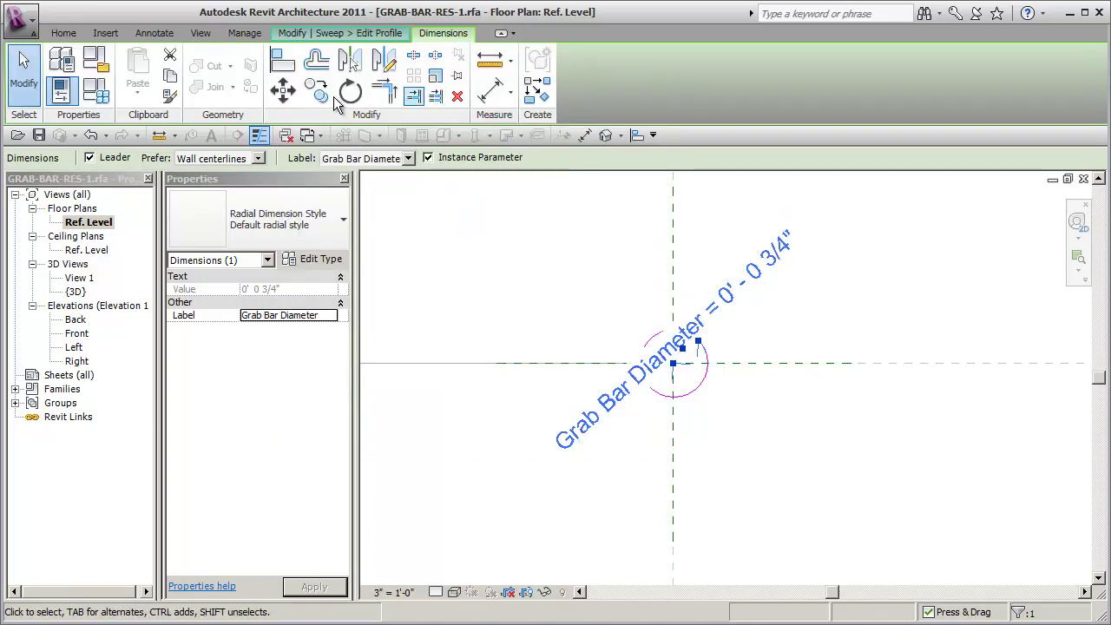
- In Family Types, rename the parameter to 'Grab Bar Radius' and apply it
click(94, 90)
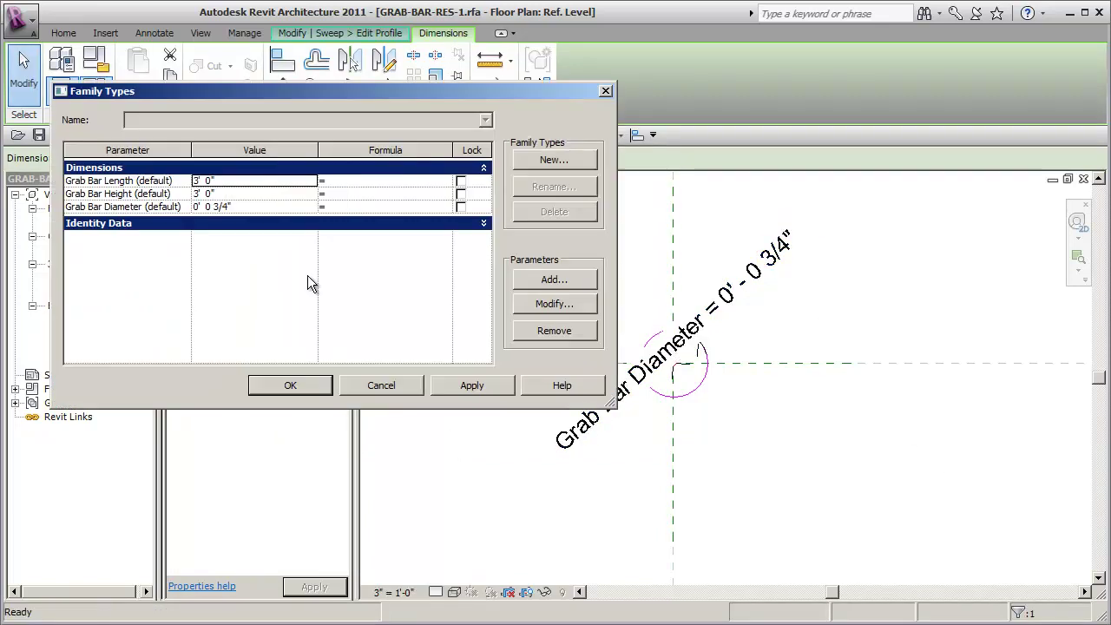
click(126, 209)
click(554, 304)
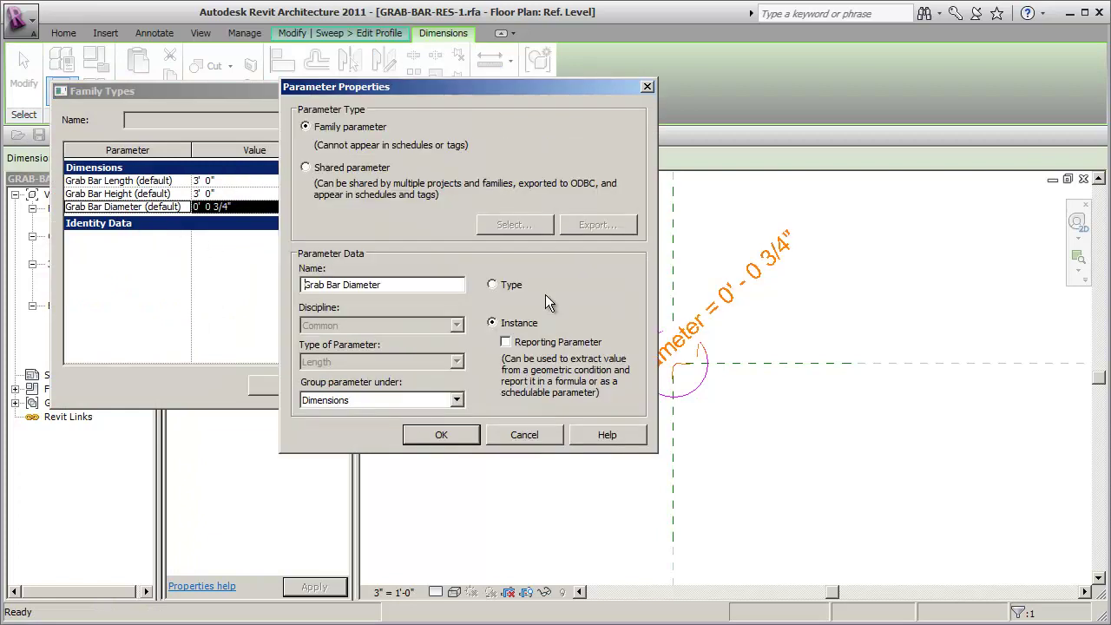
key(BackSpace)
key(BackSpace)
key(BackSpace)
key(BackSpace)
key(BackSpace)
key(BackSpace)
key(BackSpace)
key(BackSpace)
text(Radius)
click(442, 435)
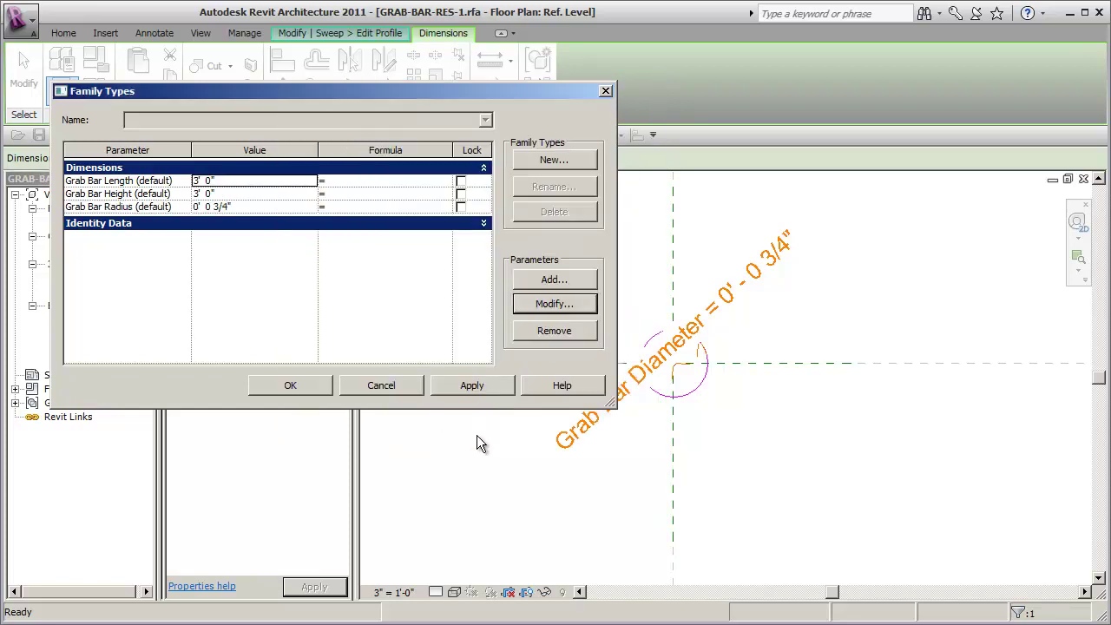
click(464, 384)
click(292, 385)
click(789, 382)
scroll(777, 401, down, 2)
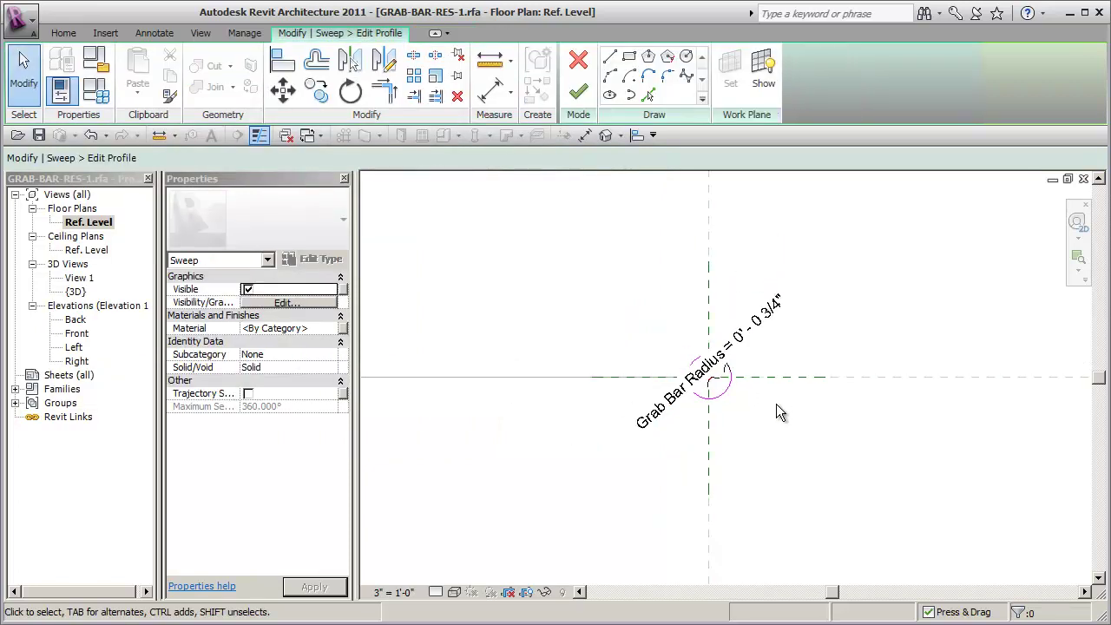
- In the 3D view, pick the bent line as path and finish the round-tube sweep
click(605, 134)
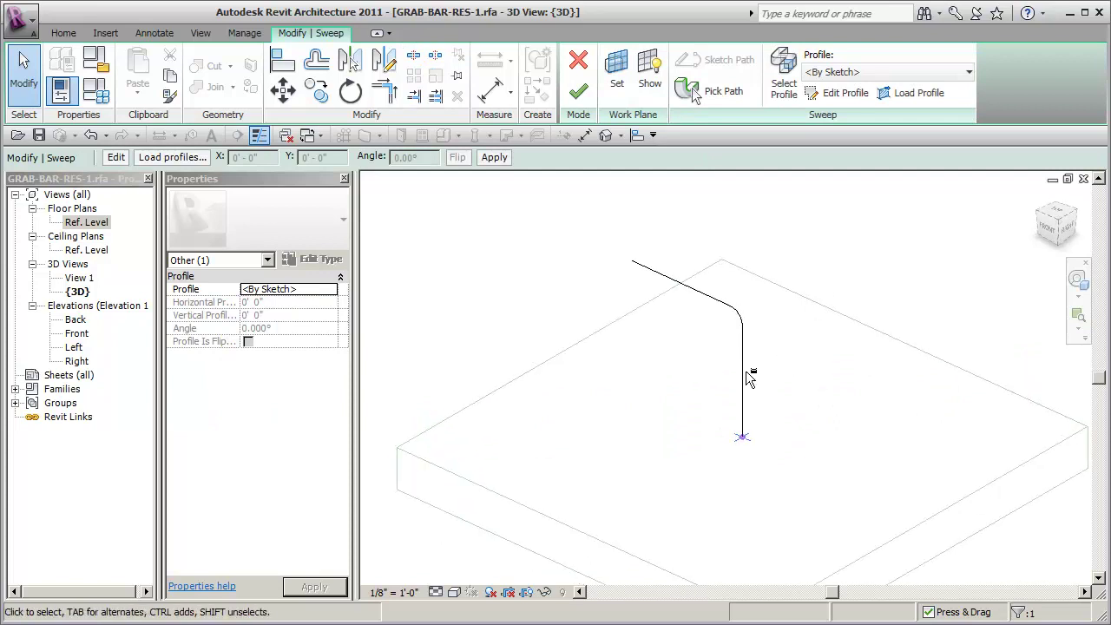
scroll(727, 401, up, 2)
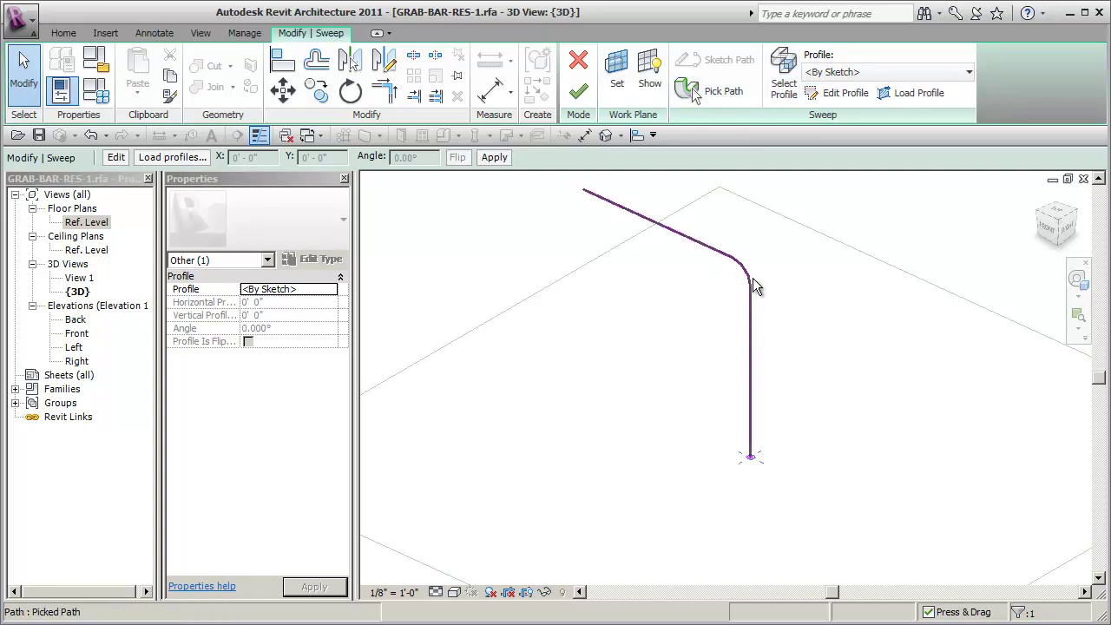
click(751, 313)
click(578, 91)
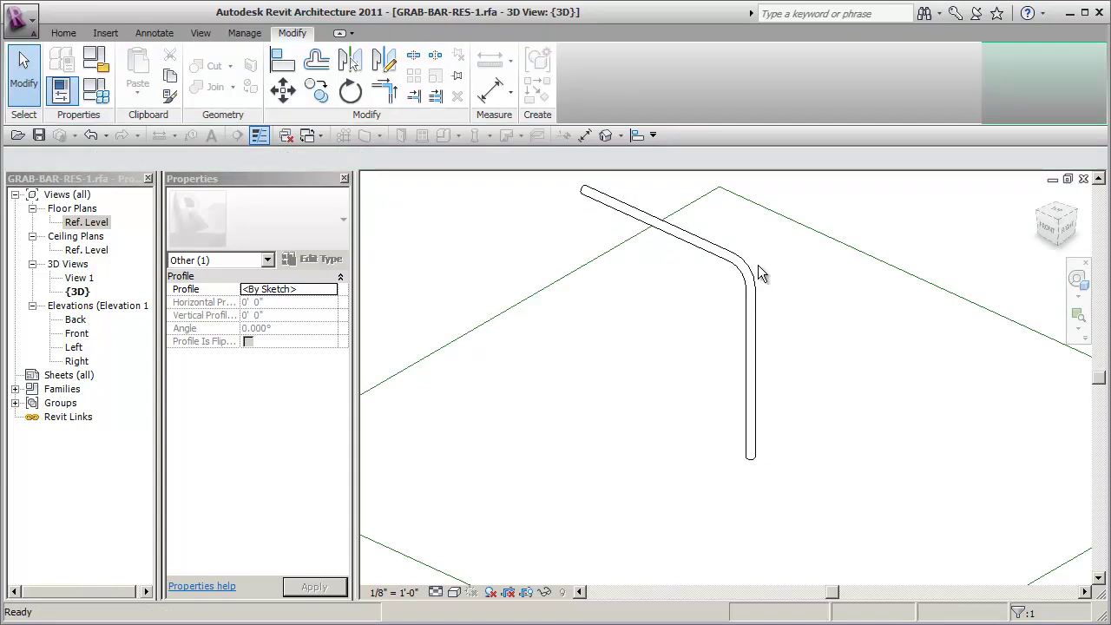
click(829, 365)
scroll(829, 364, down, 2)
shift+middle_drag(829, 363, 708, 300)
shift+middle_drag(613, 375, 614, 404)
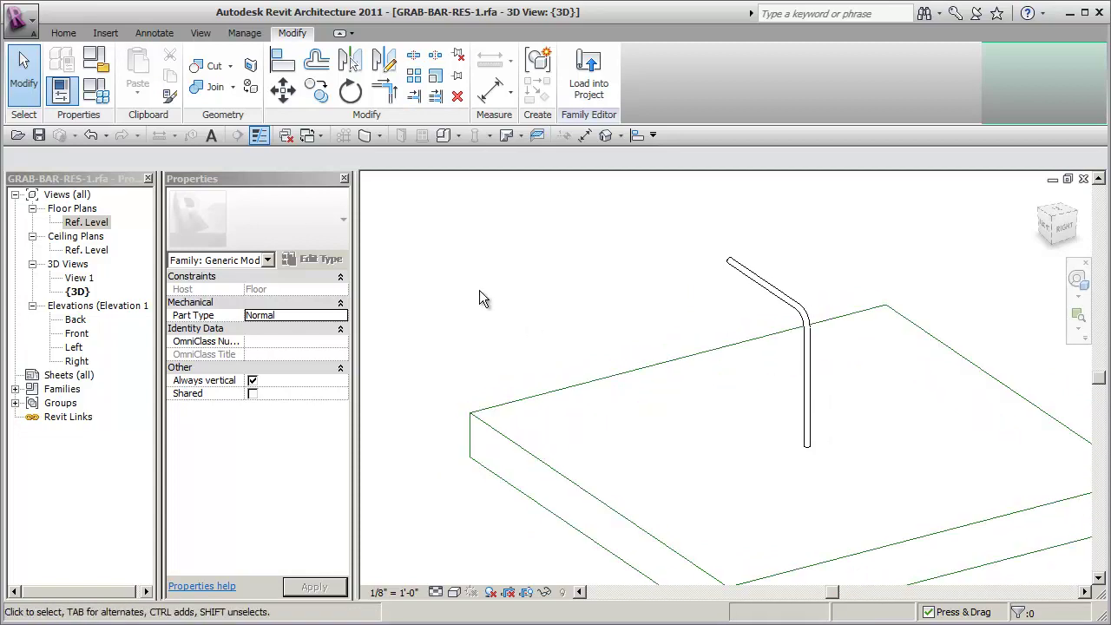
- In Family Types, set Grab Bar Length and Grab Bar Height to 2' 0" and apply
click(97, 94)
click(237, 183)
text(2)
click(472, 386)
click(231, 194)
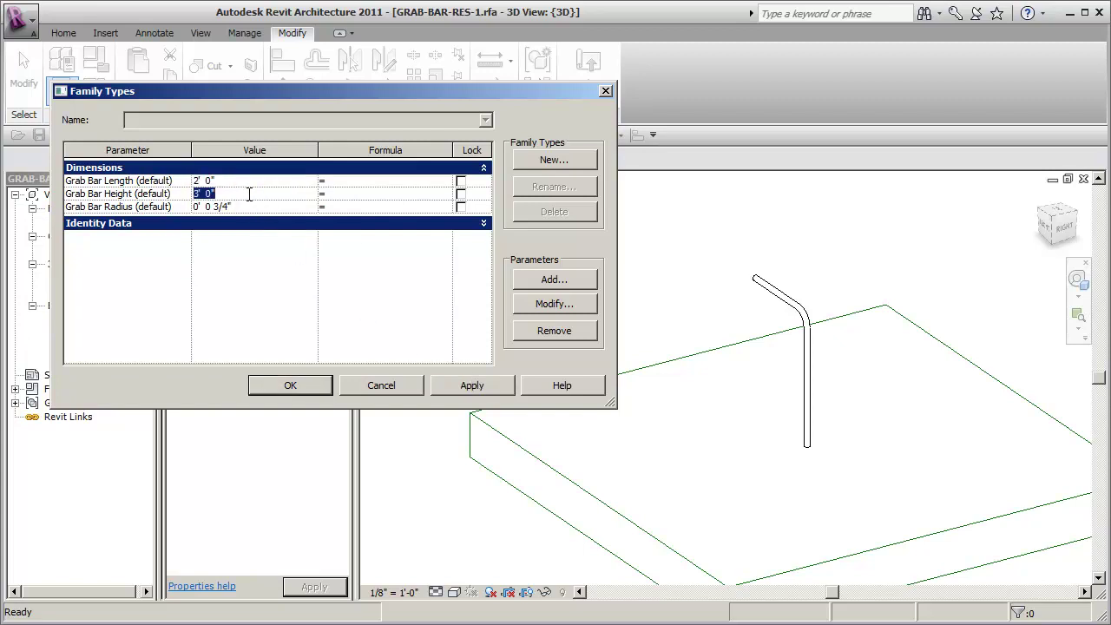
text(2)
click(469, 390)
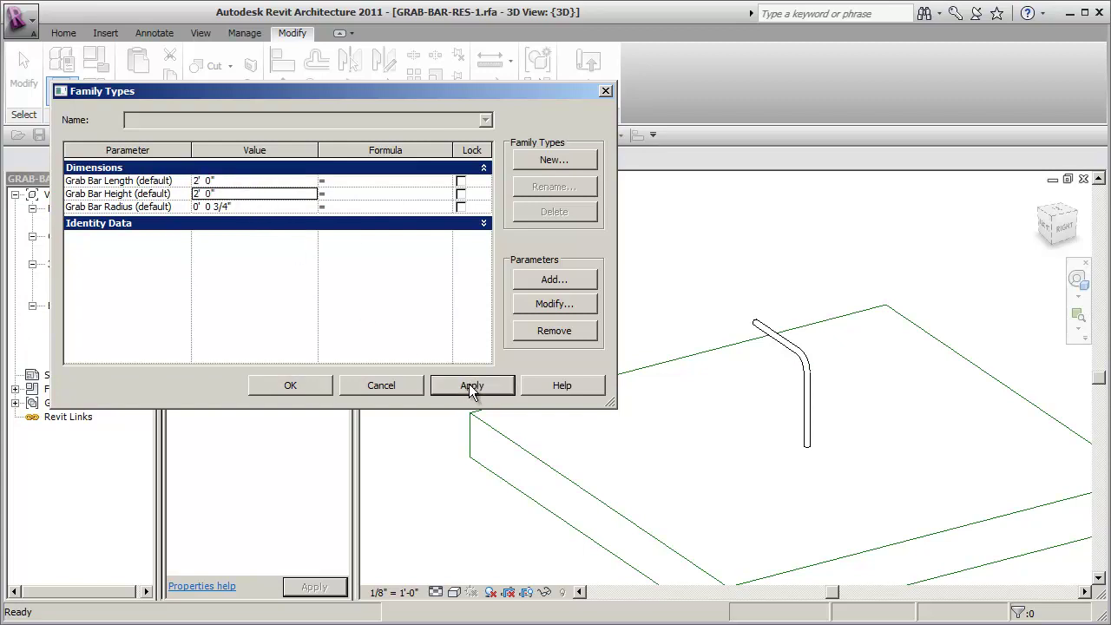
- Flex the Grab Bar Radius with 2" and 3", then try a zero radius
click(240, 205)
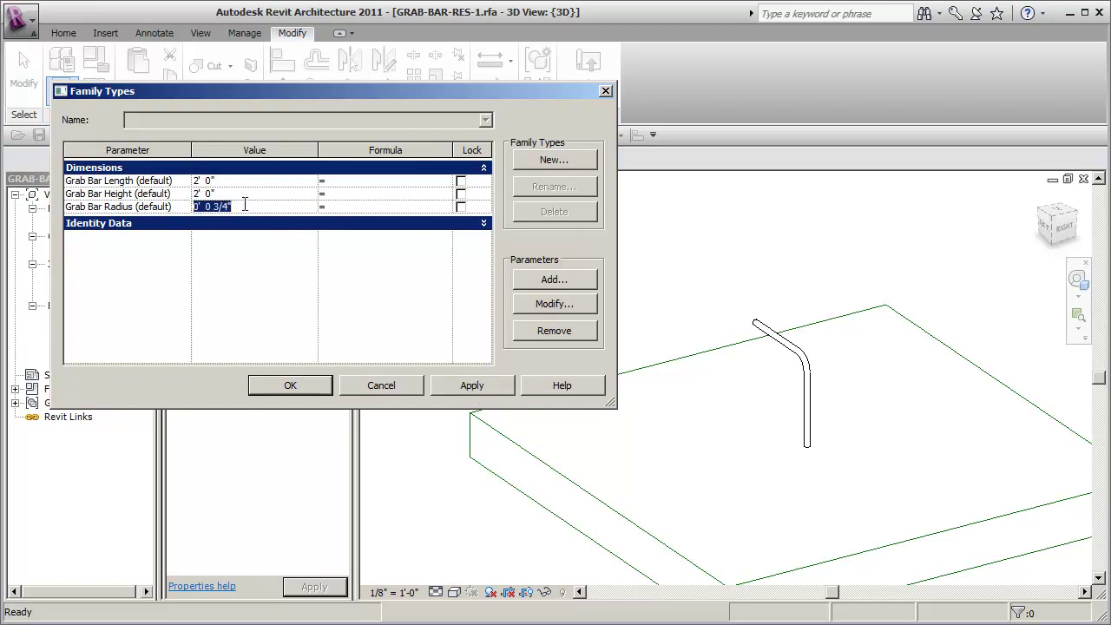
text(2)
click(501, 391)
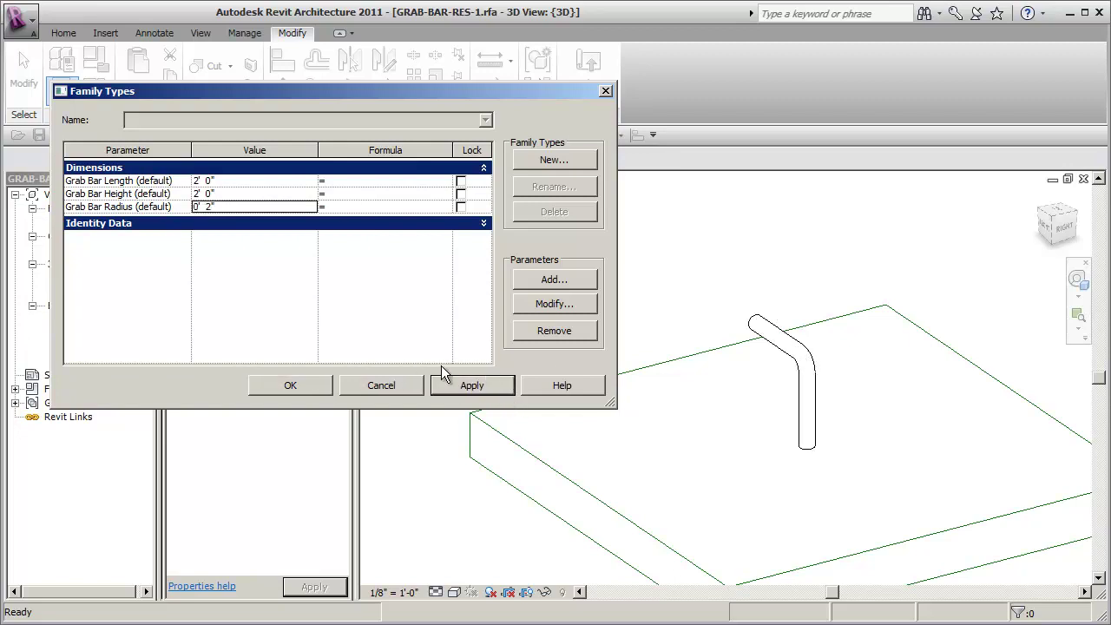
click(234, 206)
text(3")
click(467, 387)
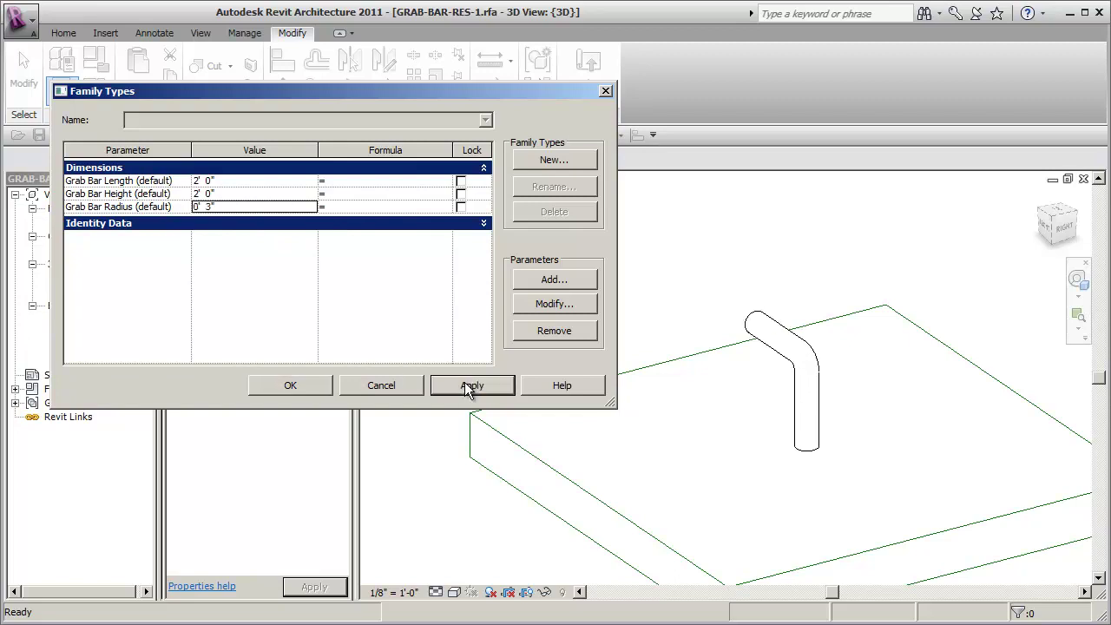
click(240, 206)
text(0)
click(486, 386)
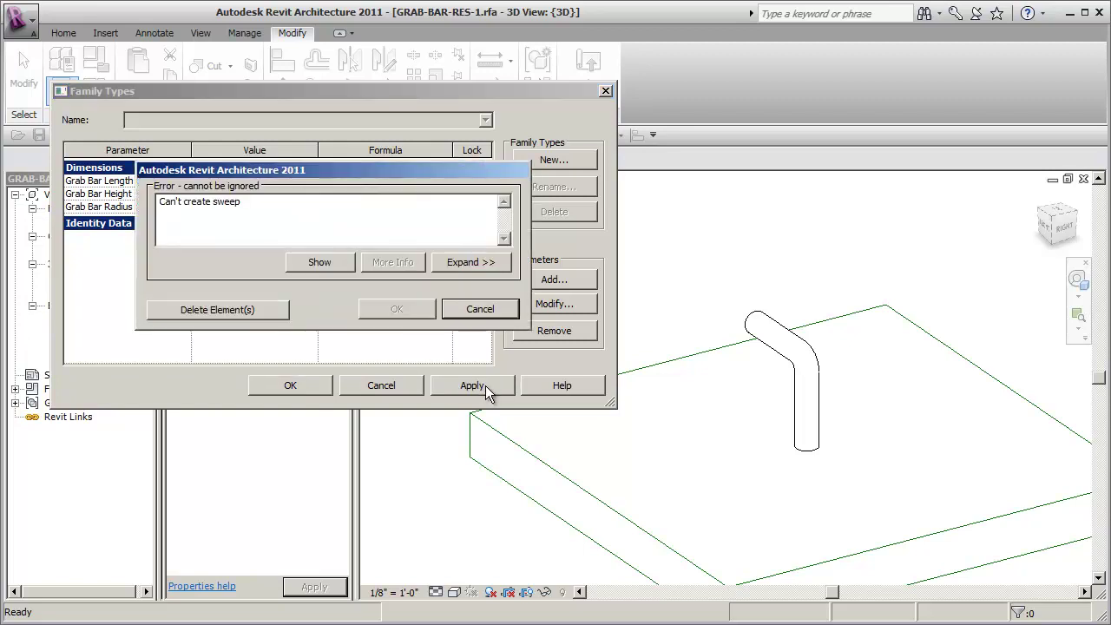
- Restore Grab Bar Radius to 3/4", accept the values, and orbit to inspect the slim tube
click(236, 207)
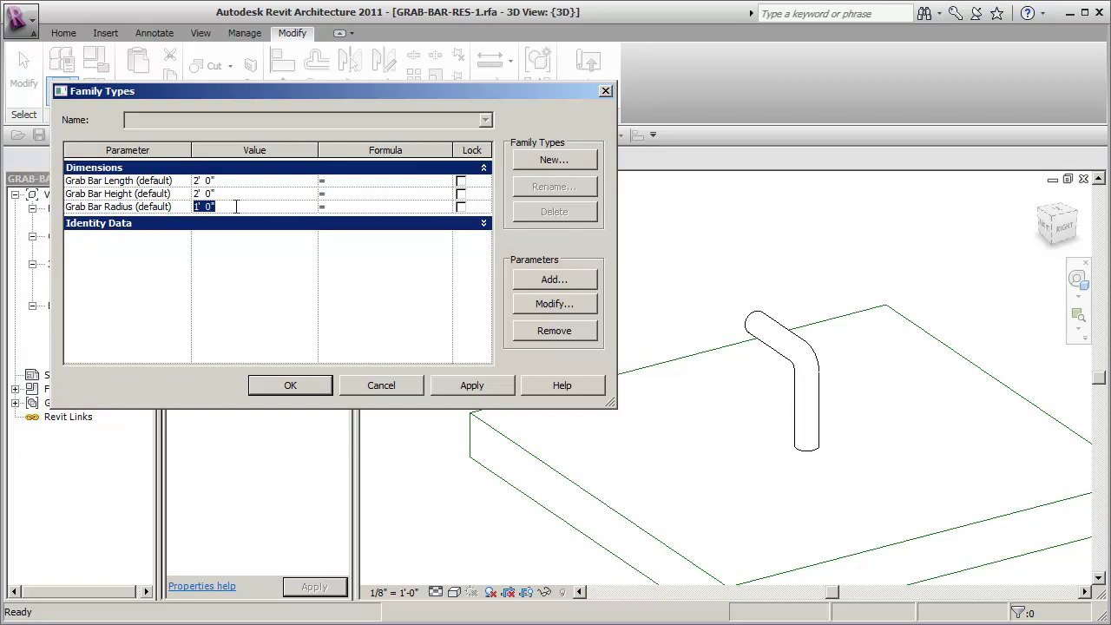
text(3/4)
key(Tab)
click(472, 387)
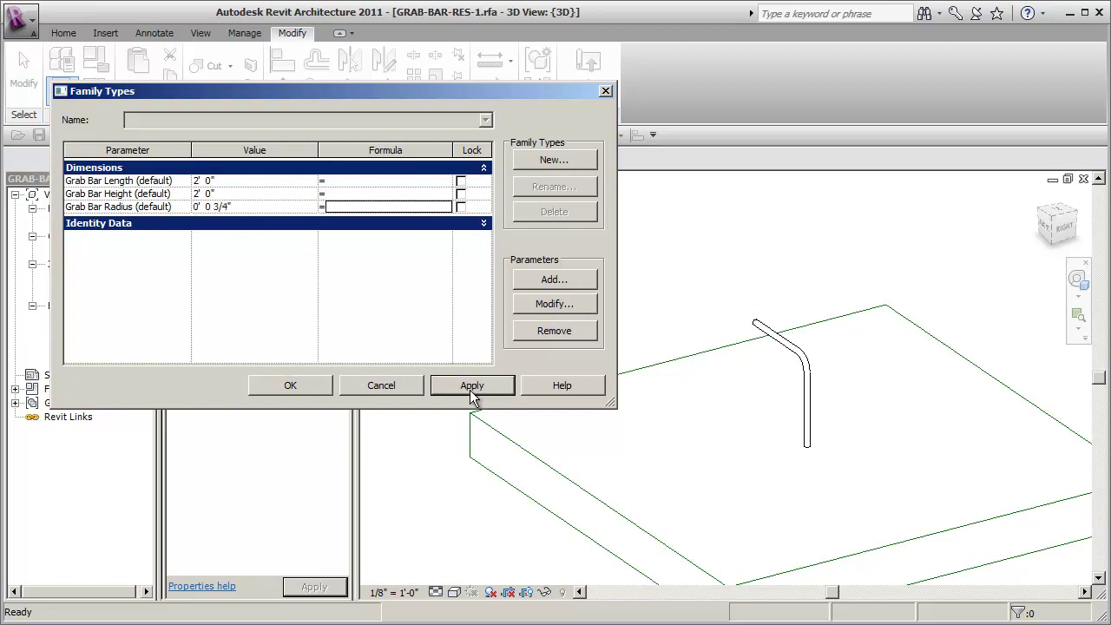
click(299, 382)
shift+middle_drag(477, 325, 539, 331)
middle_drag(695, 420, 665, 415)
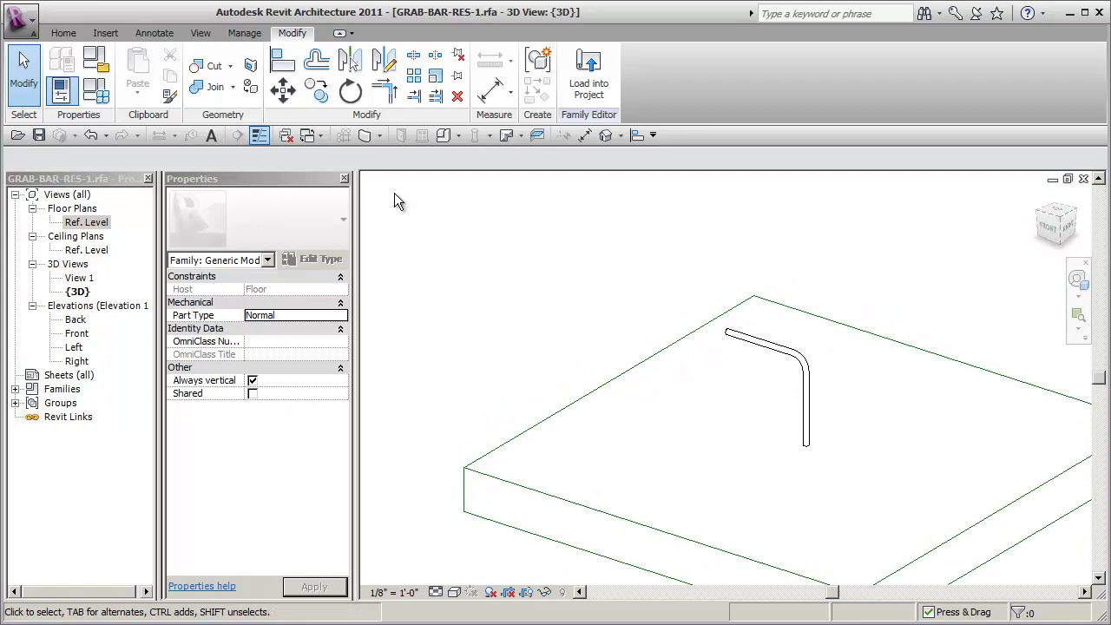
scroll(642, 397, up, 3)
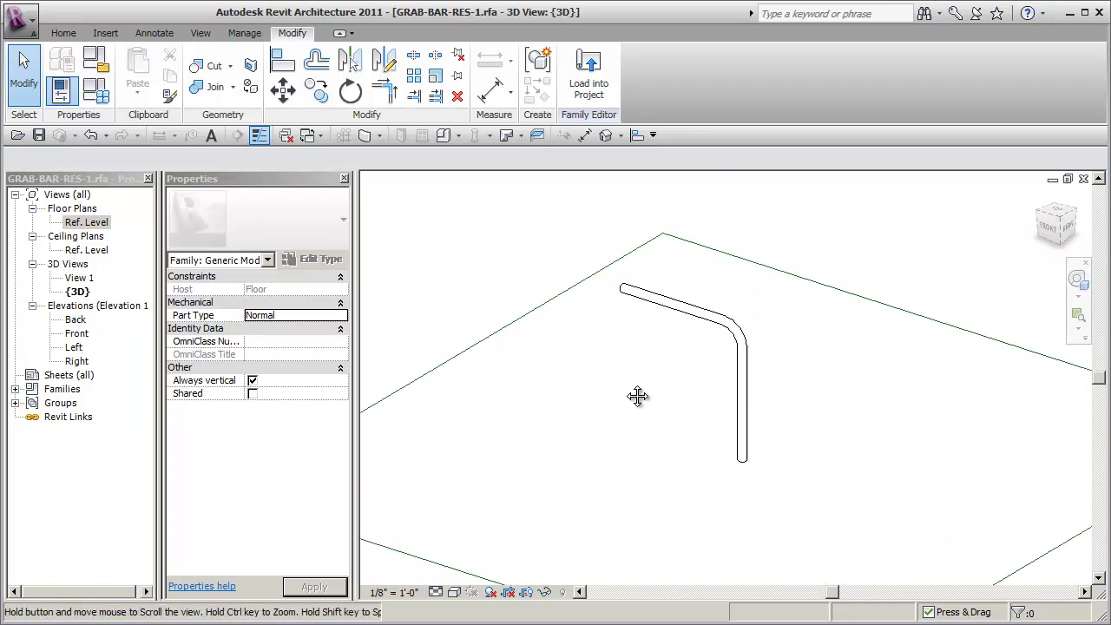